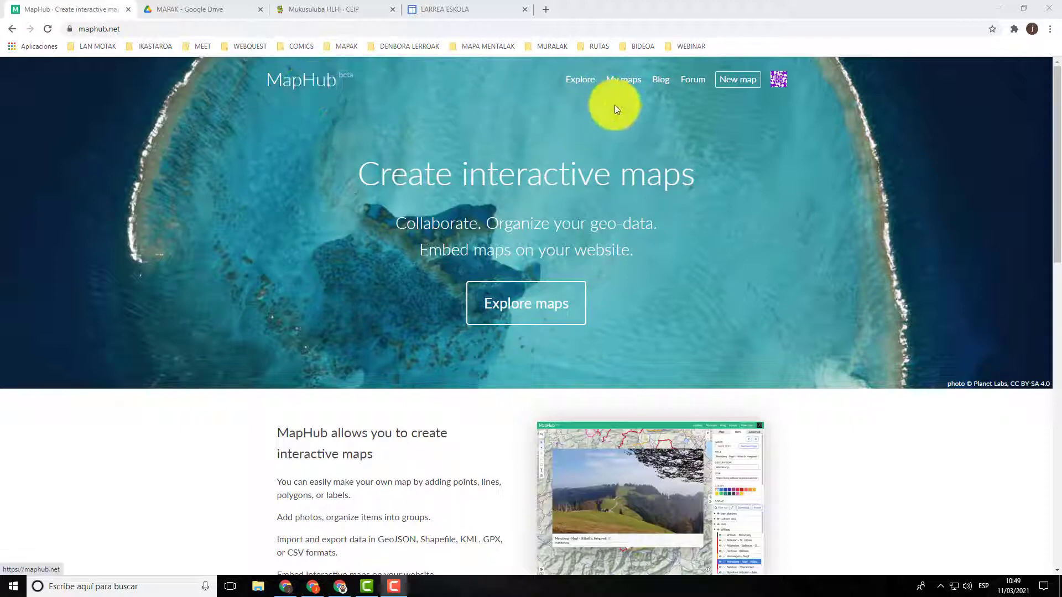
# Step: Open the overview of own maps and create a new map from there
pyautogui.click(735, 86)
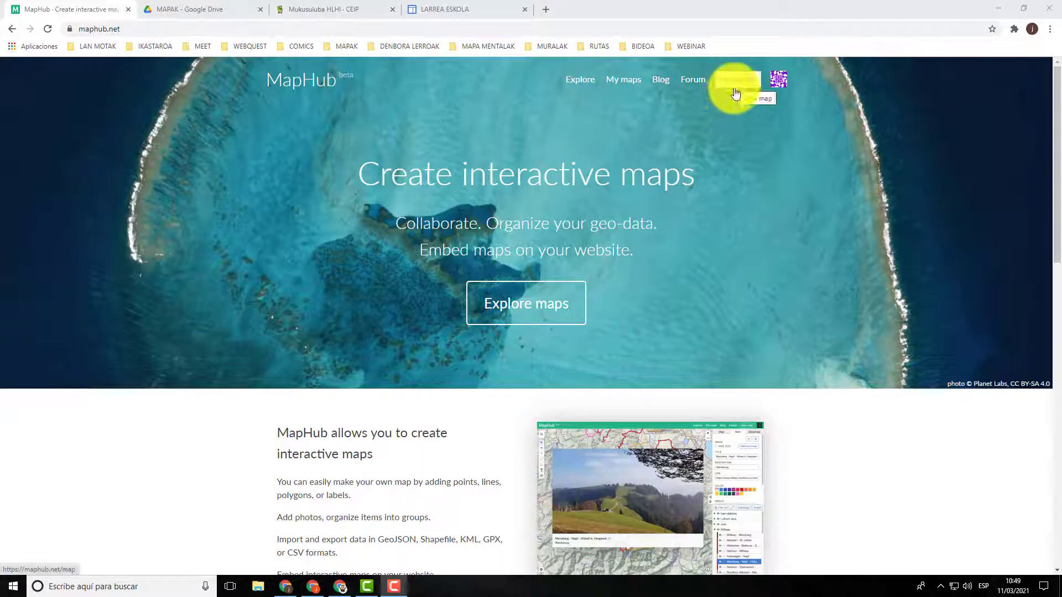
pyautogui.click(625, 82)
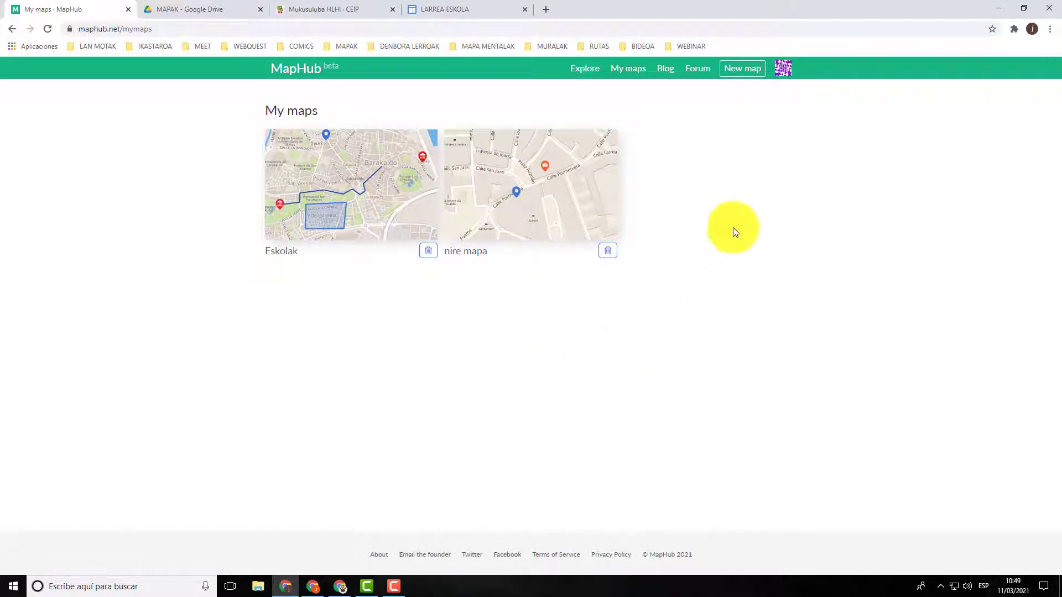
pyautogui.click(740, 70)
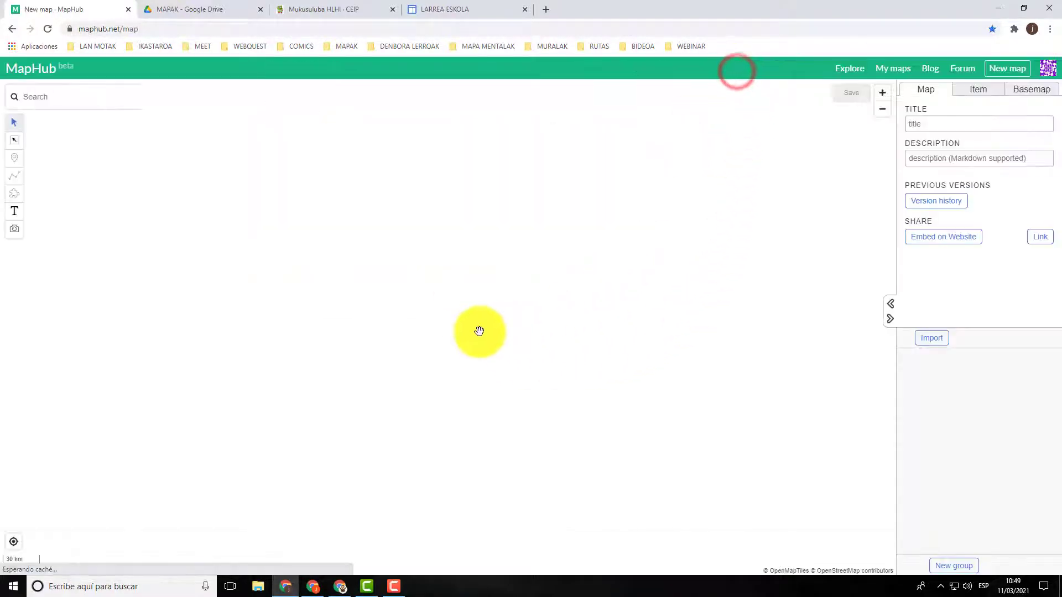
# Step: Centre the new map on Barakaldo, close enough to make out its individual streets and parks
pyautogui.scroll(4, 431, 351)
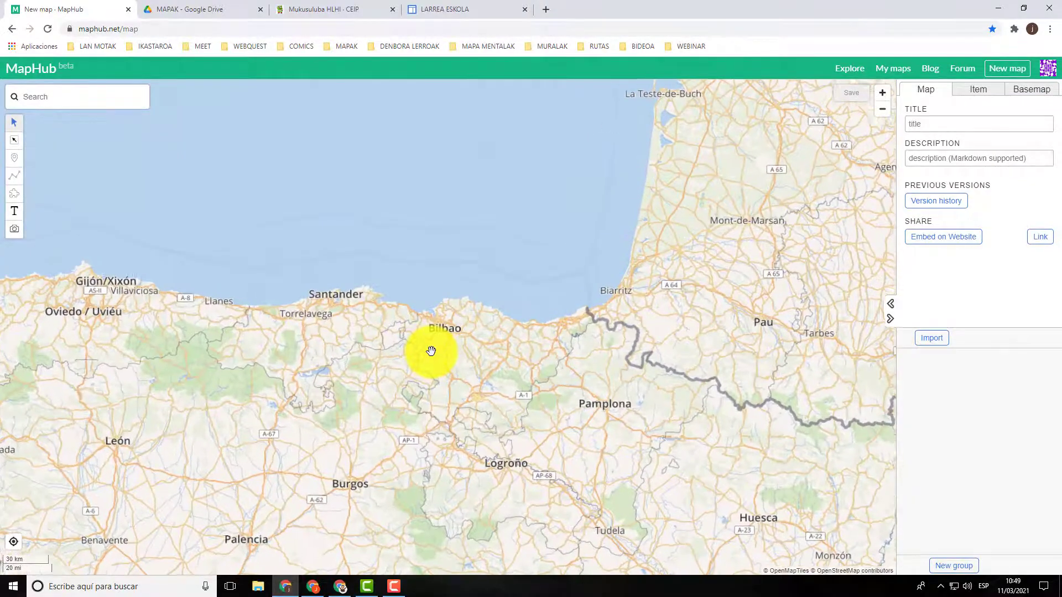
pyautogui.moveTo(407, 353); pyautogui.dragTo(477, 336)
pyautogui.scroll(3, 477, 335)
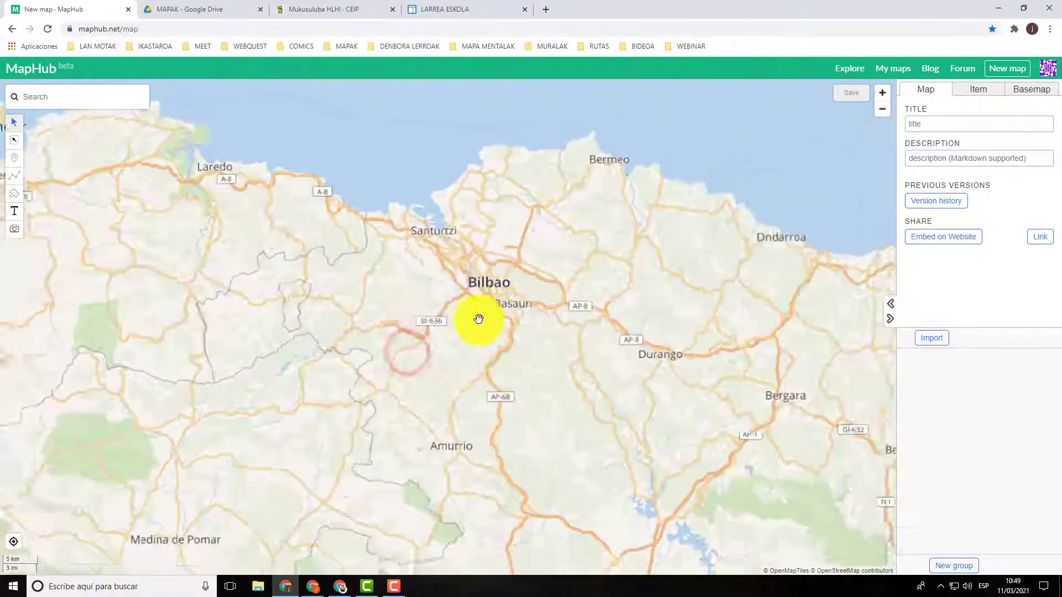
pyautogui.moveTo(451, 294); pyautogui.dragTo(441, 363)
pyautogui.scroll(1, 446, 353)
pyautogui.scroll(1, 446, 331)
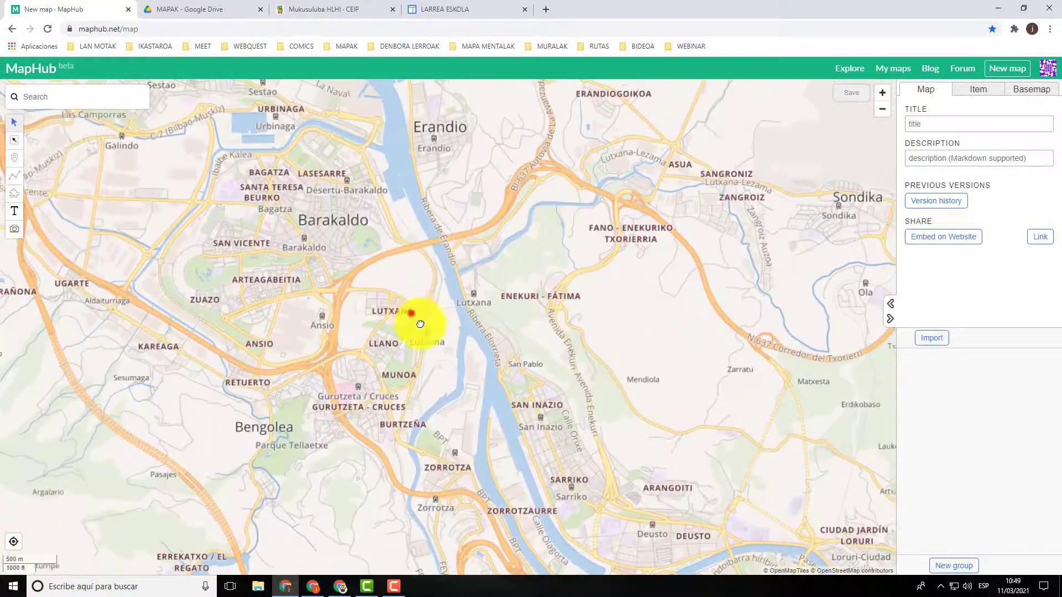
pyautogui.moveTo(412, 312); pyautogui.dragTo(501, 339)
pyautogui.scroll(1, 434, 310)
pyautogui.scroll(1, 479, 360)
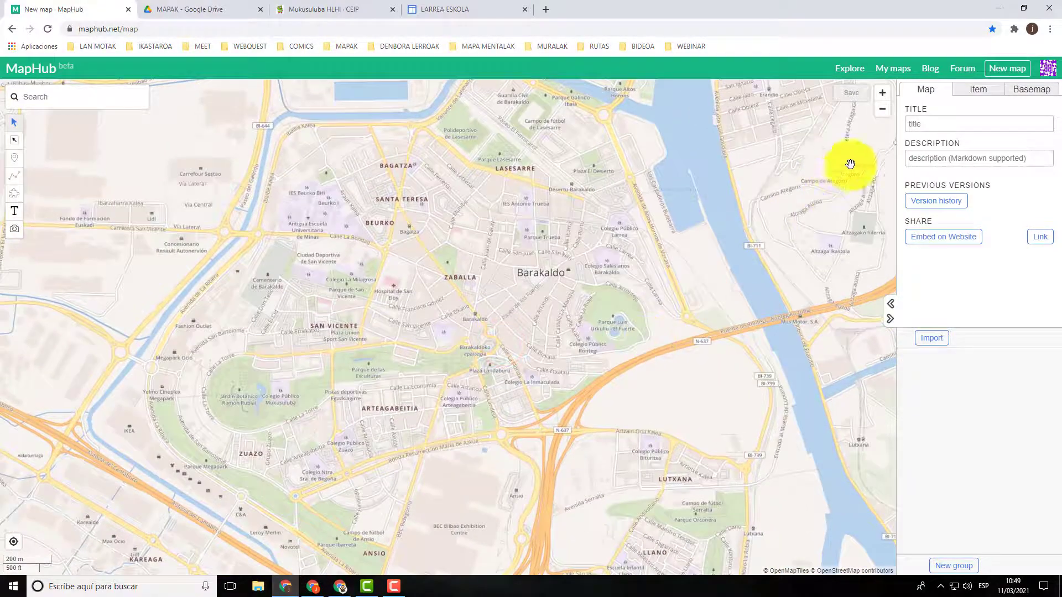
# Step: Preview MapHub's Outdoors and Pirates basemaps, and settle on the Streets basemap for the map
pyautogui.click(1035, 91)
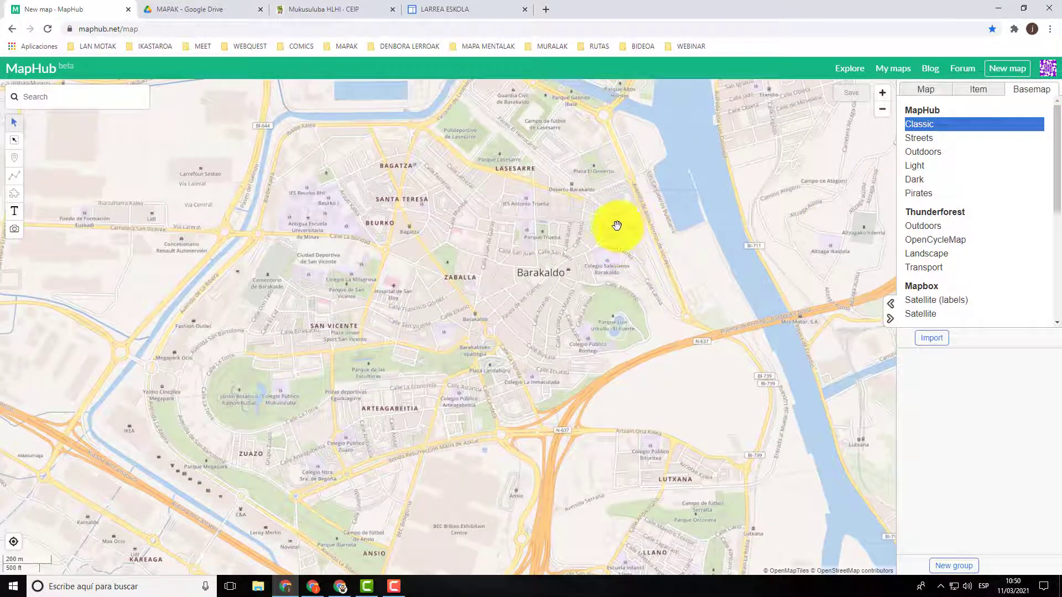
pyautogui.click(919, 138)
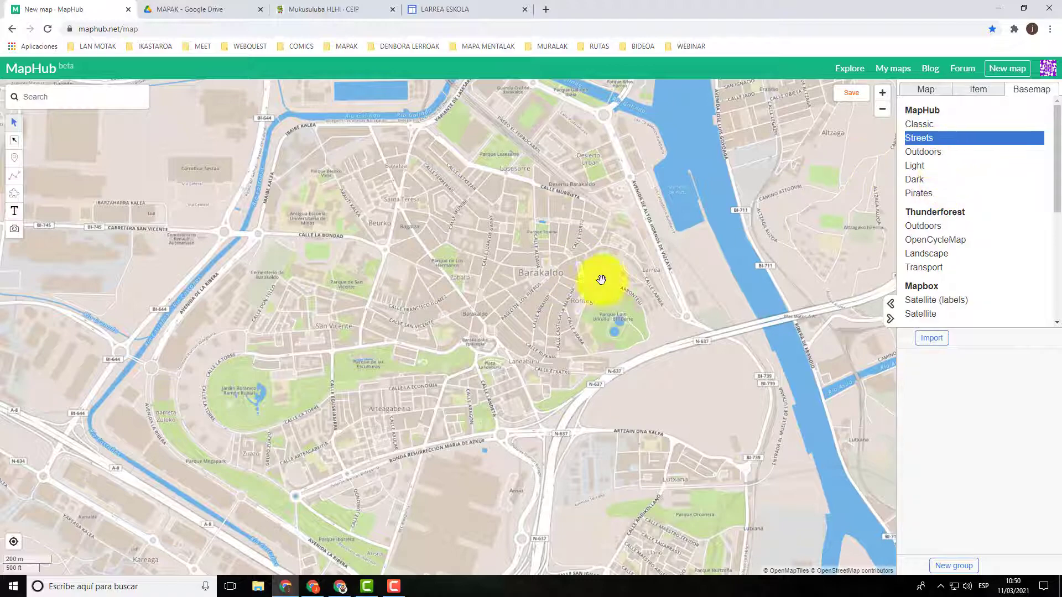
pyautogui.click(929, 153)
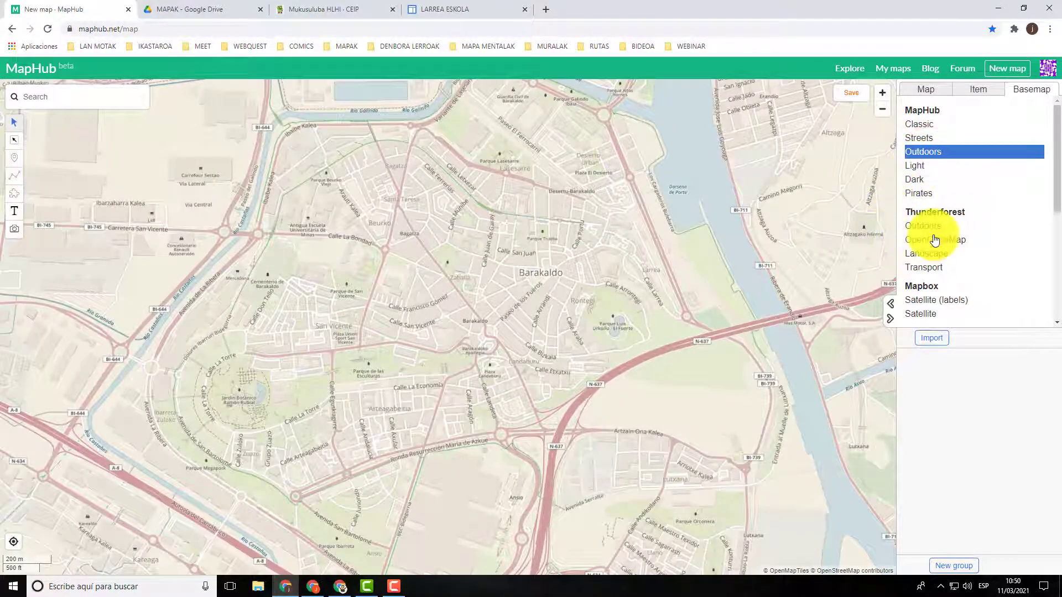
pyautogui.click(919, 194)
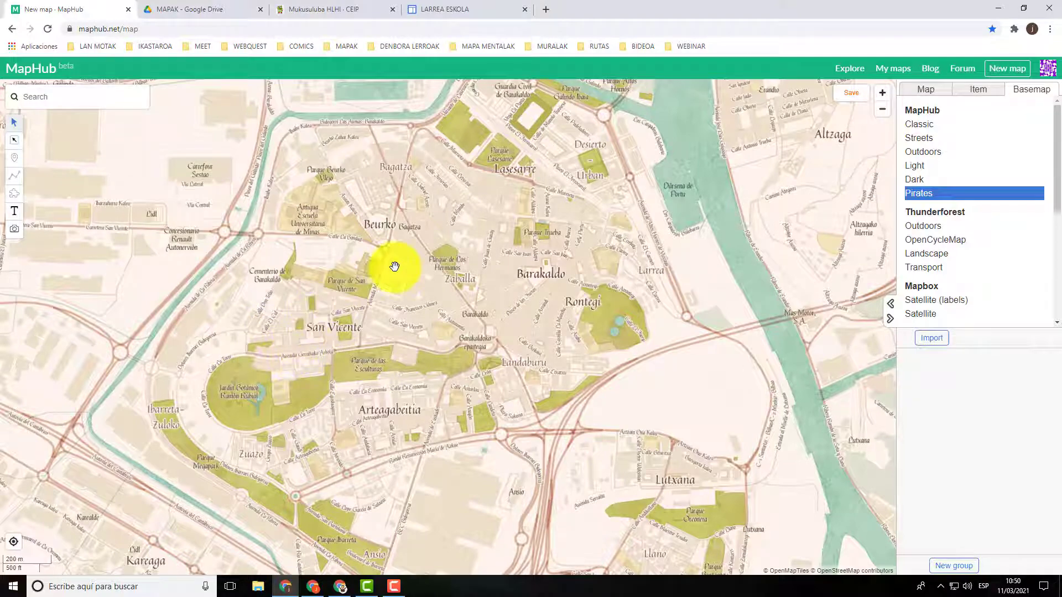
pyautogui.click(919, 143)
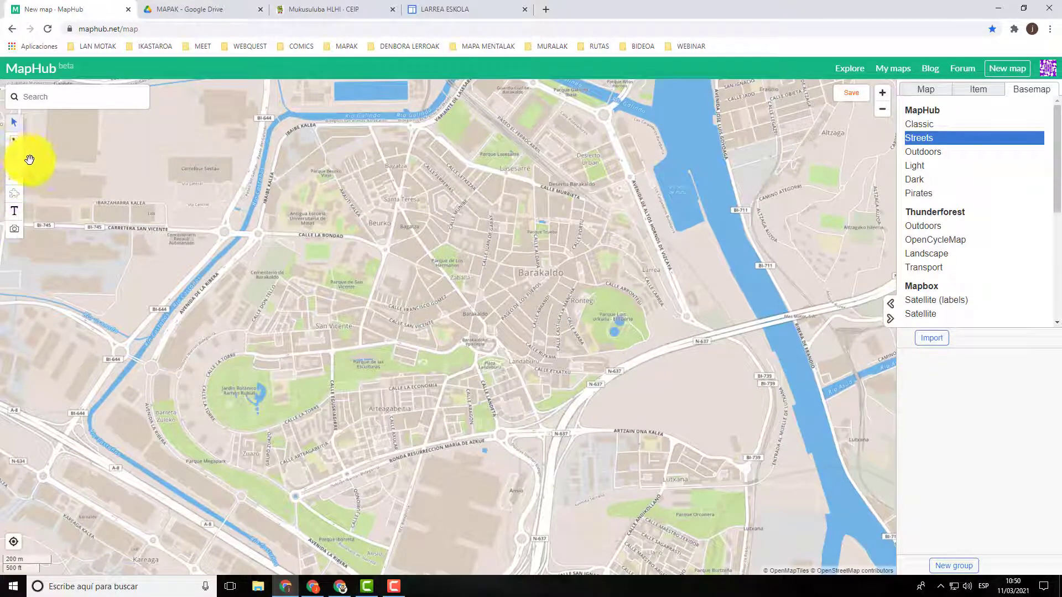
# Step: Add the image muku.jpg from the argazkiak eskolak folder and place it beside the botanical garden in western Barakaldo
pyautogui.click(14, 231)
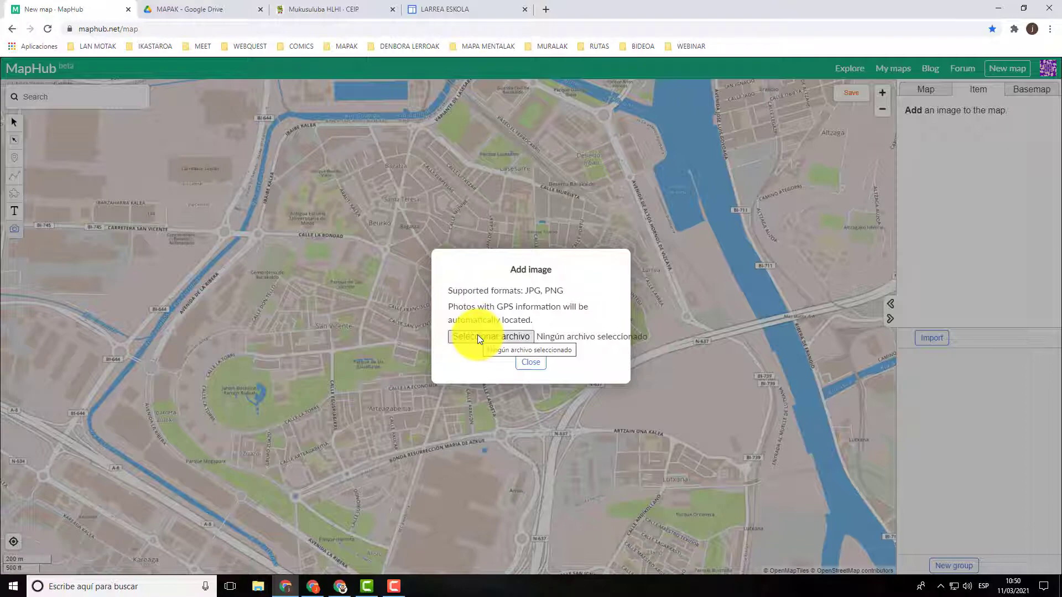
pyautogui.click(502, 338)
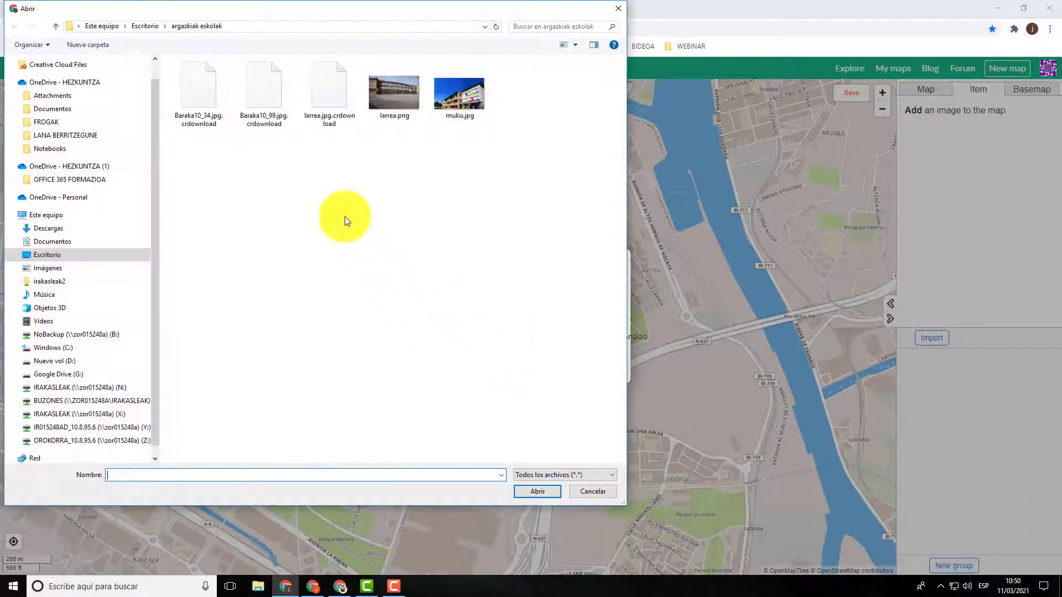
pyautogui.doubleClick(460, 120)
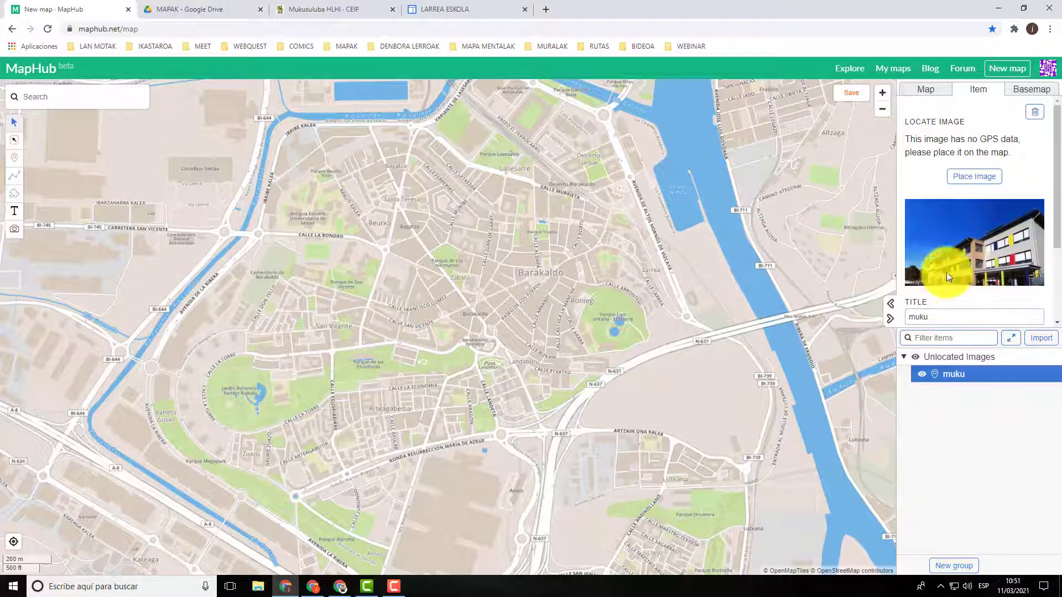
pyautogui.click(970, 177)
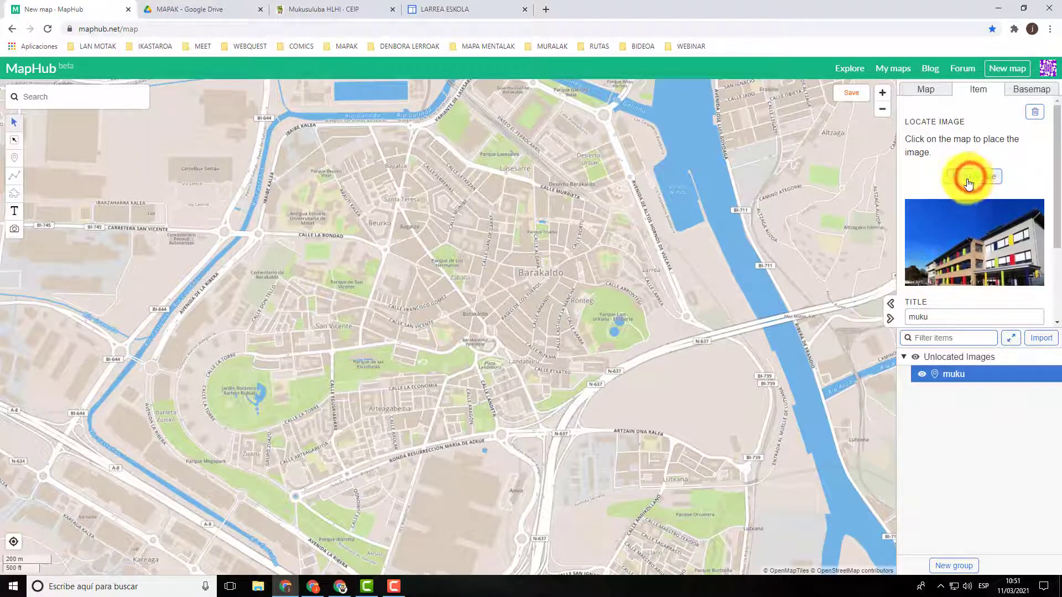
pyautogui.click(280, 393)
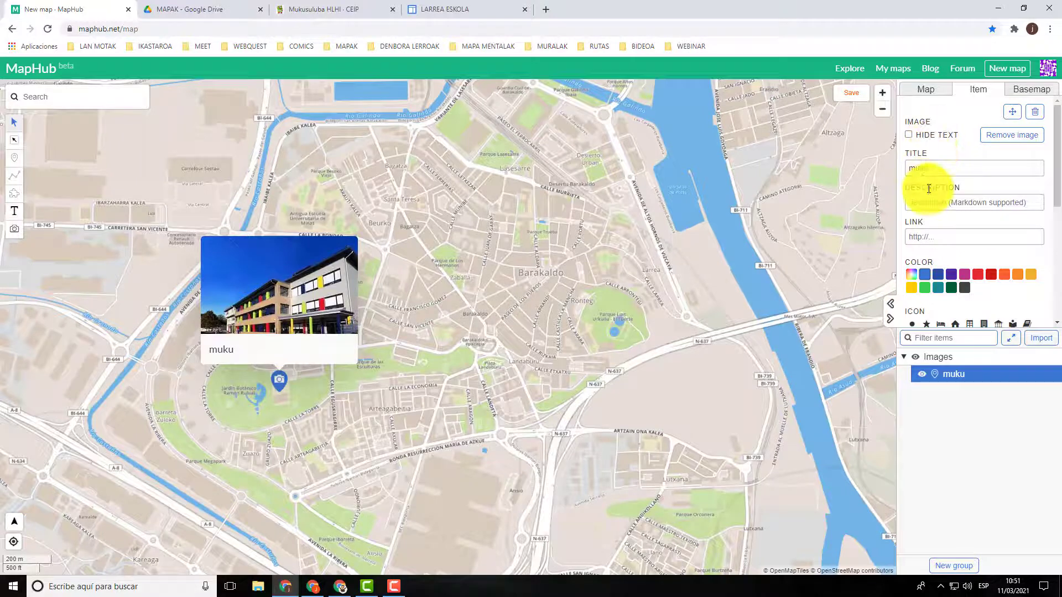
# Step: Keep the title muku for the placed image and give it the description "Muku eskola"
pyautogui.click(945, 167)
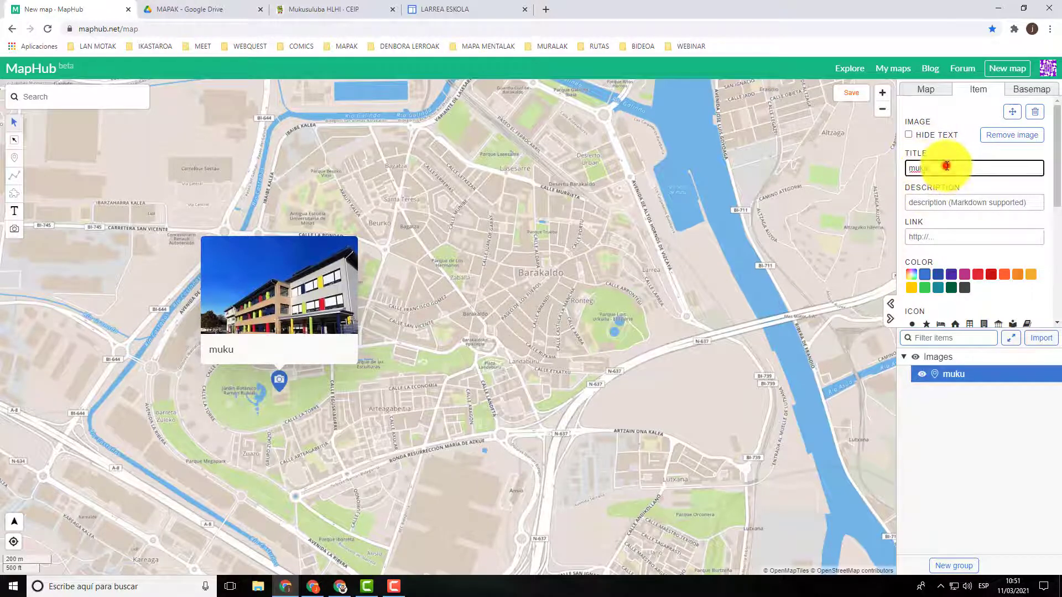
pyautogui.click(936, 199)
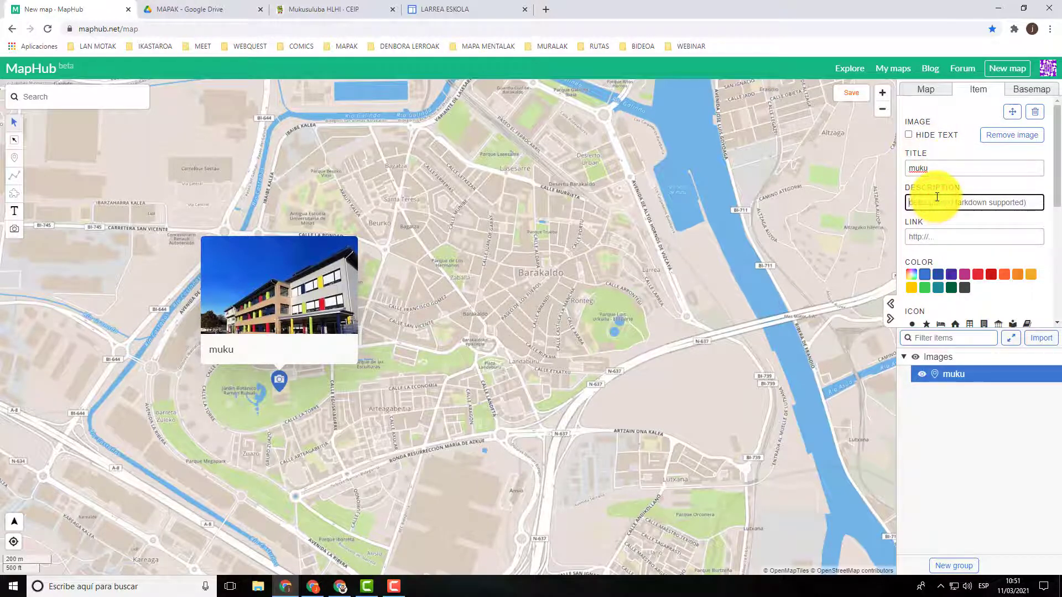
pyautogui.write('Muku eskola')
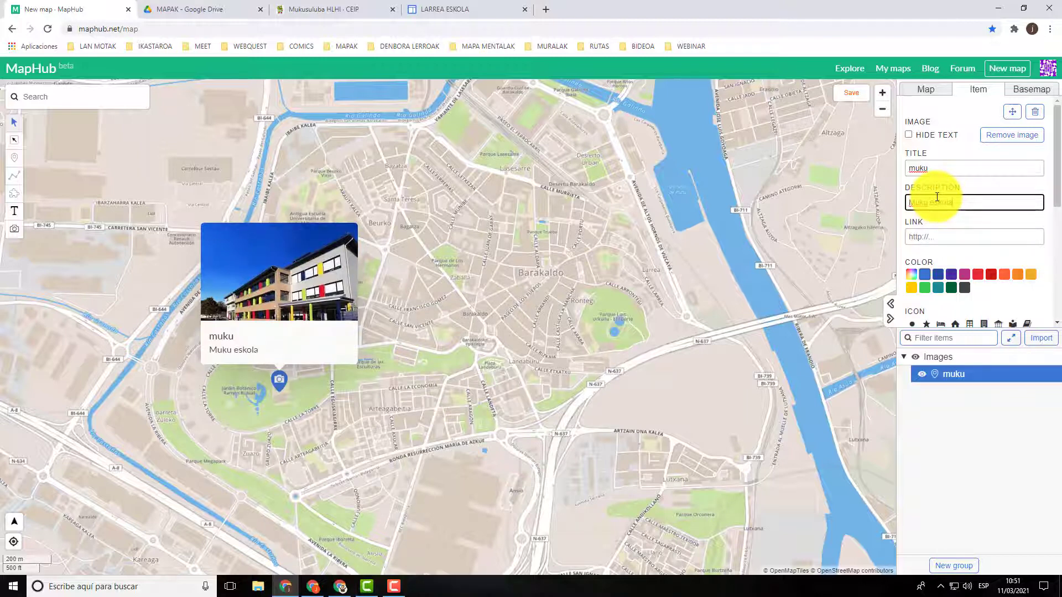
# Step: Copy the web address of the open Mukusuluba school site and paste it as the muku image's link
pyautogui.click(938, 238)
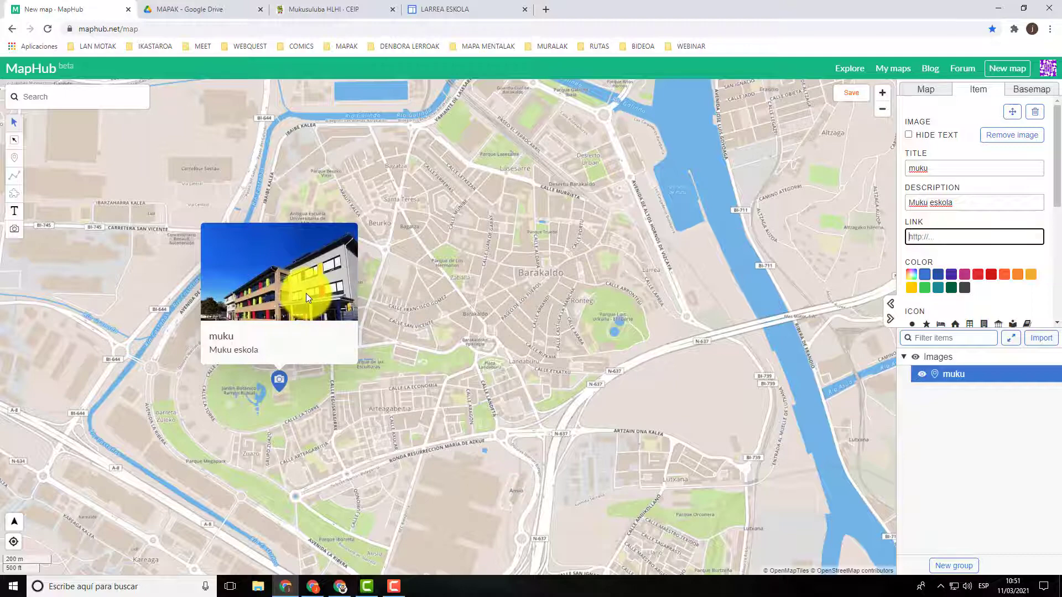
pyautogui.click(321, 10)
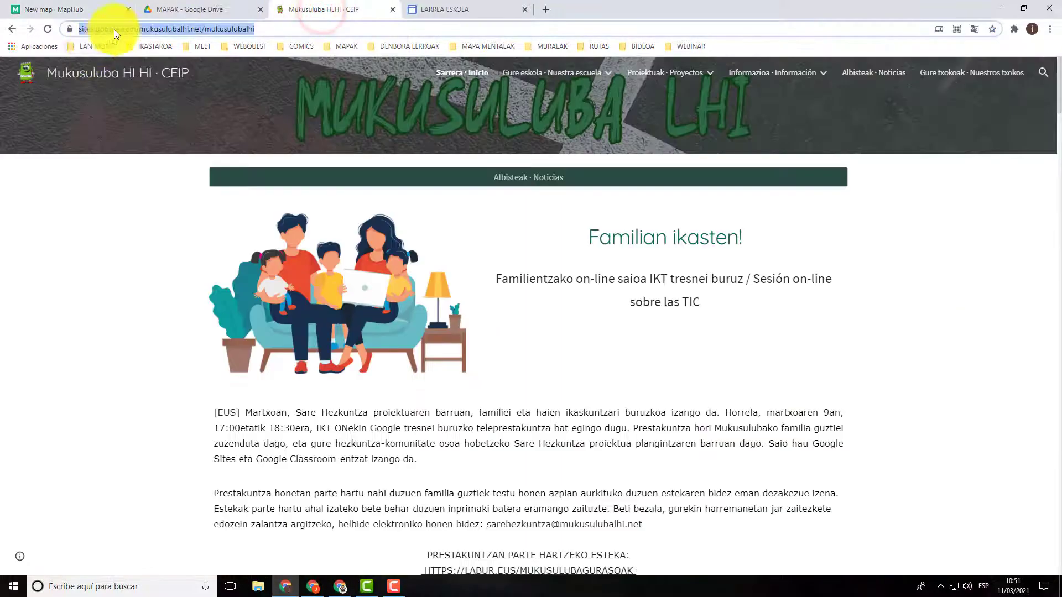
pyautogui.rightClick(114, 29)
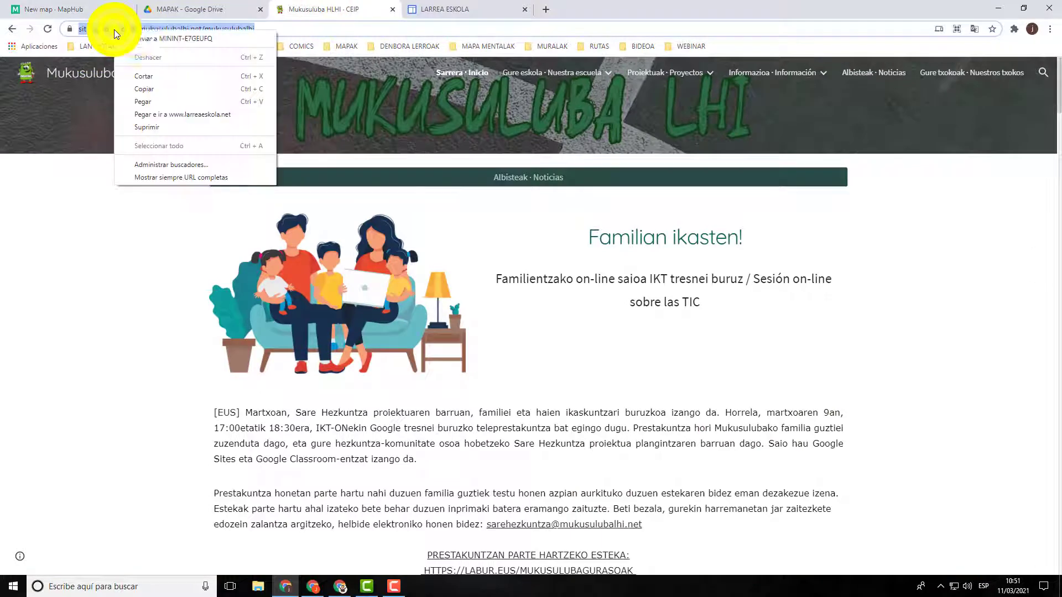
pyautogui.click(144, 88)
pyautogui.click(62, 6)
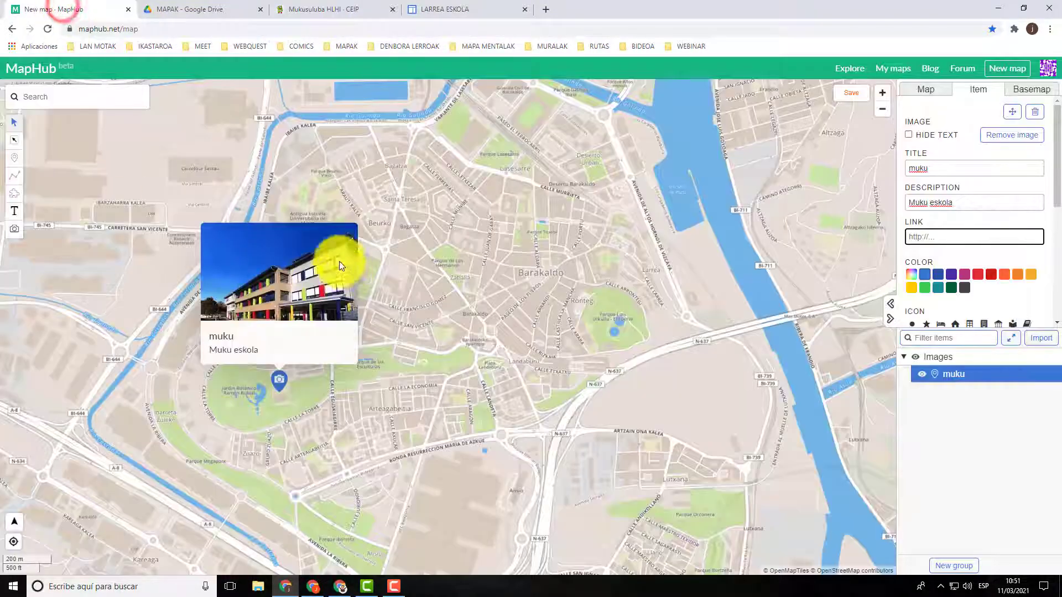
pyautogui.rightClick(932, 239)
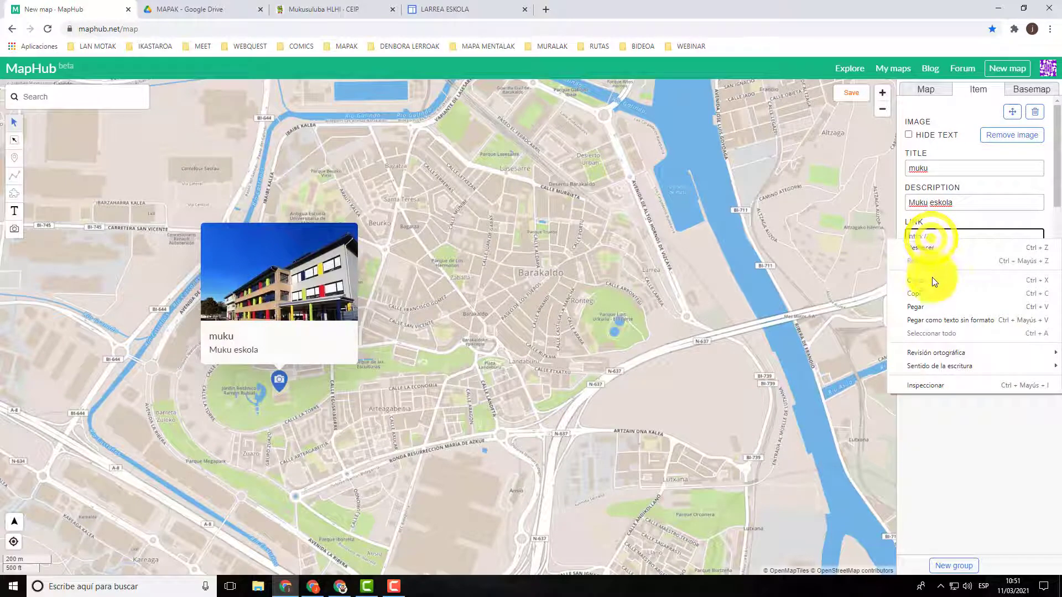
pyautogui.click(927, 307)
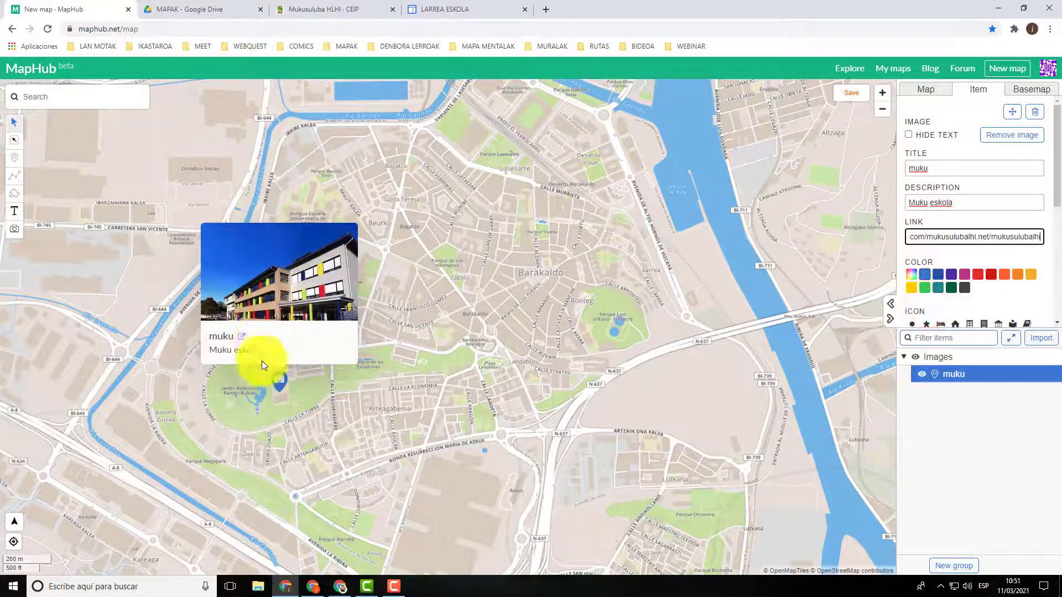
# Step: Colour the muku marker red and give it the columned building icon
pyautogui.click(976, 280)
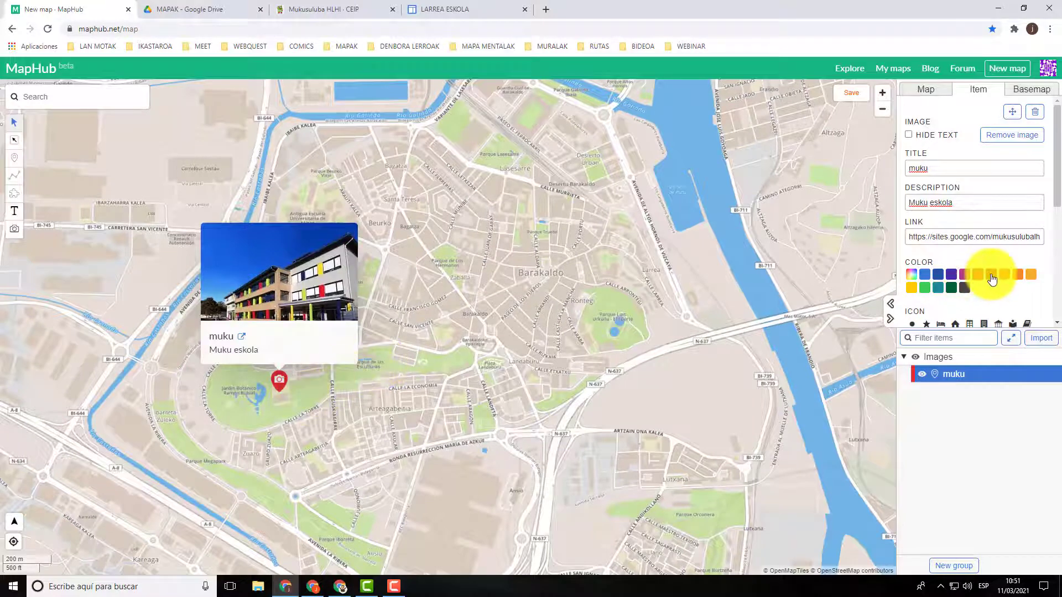
pyautogui.scroll(-2, 958, 303)
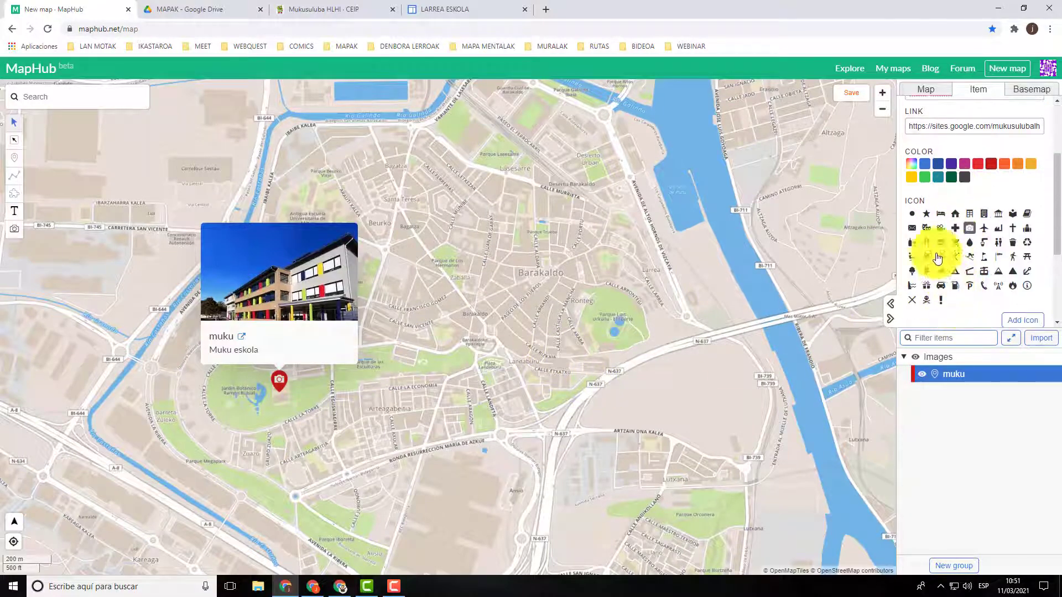
pyautogui.click(998, 215)
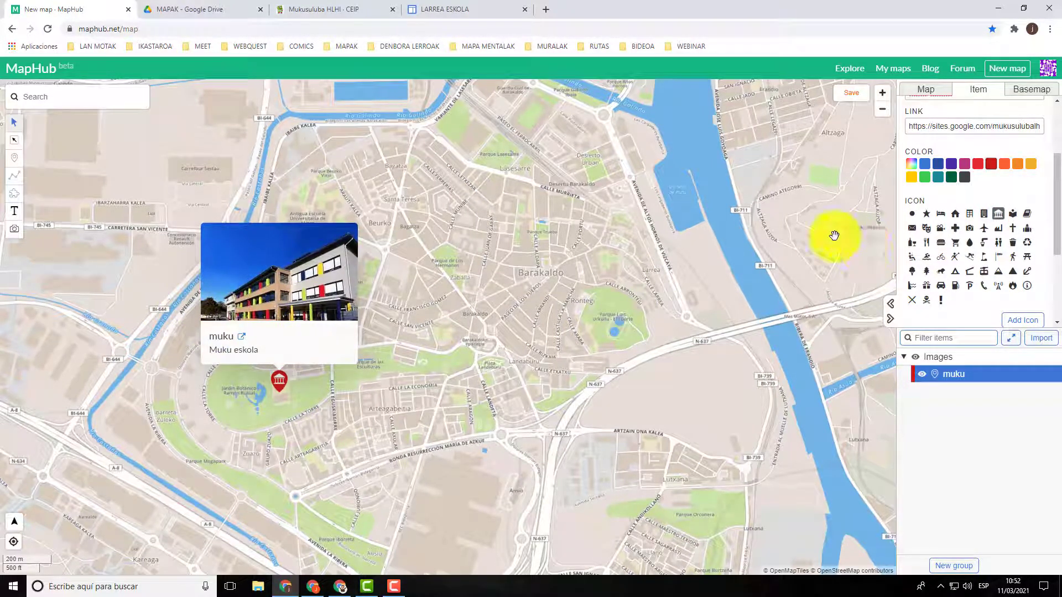
# Step: Add the image larrea.png from the same folder and place it in the Larrea area, north of Rontegi
pyautogui.click(15, 228)
pyautogui.click(485, 336)
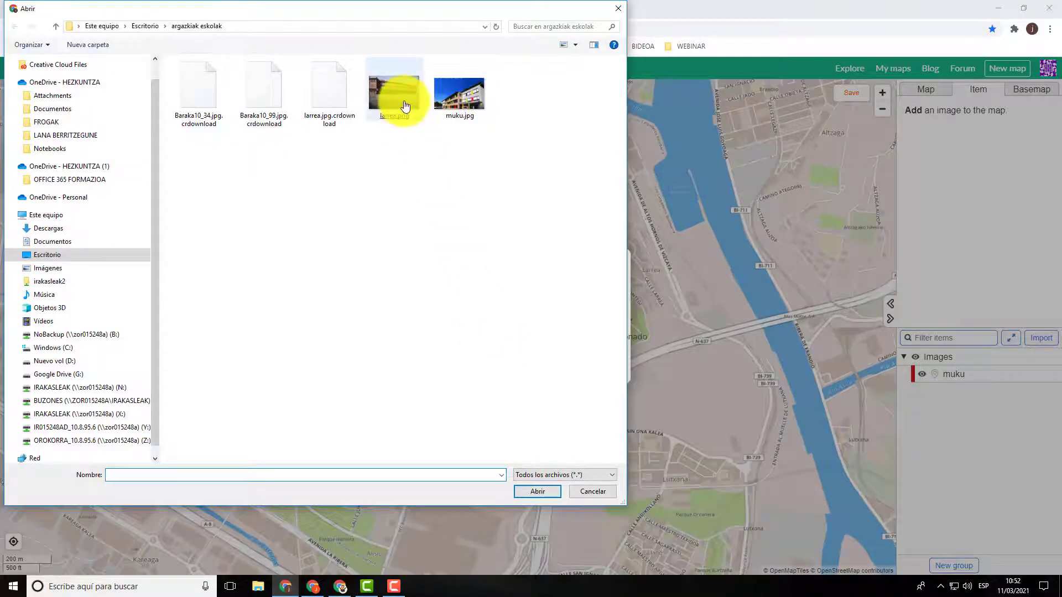
pyautogui.doubleClick(404, 101)
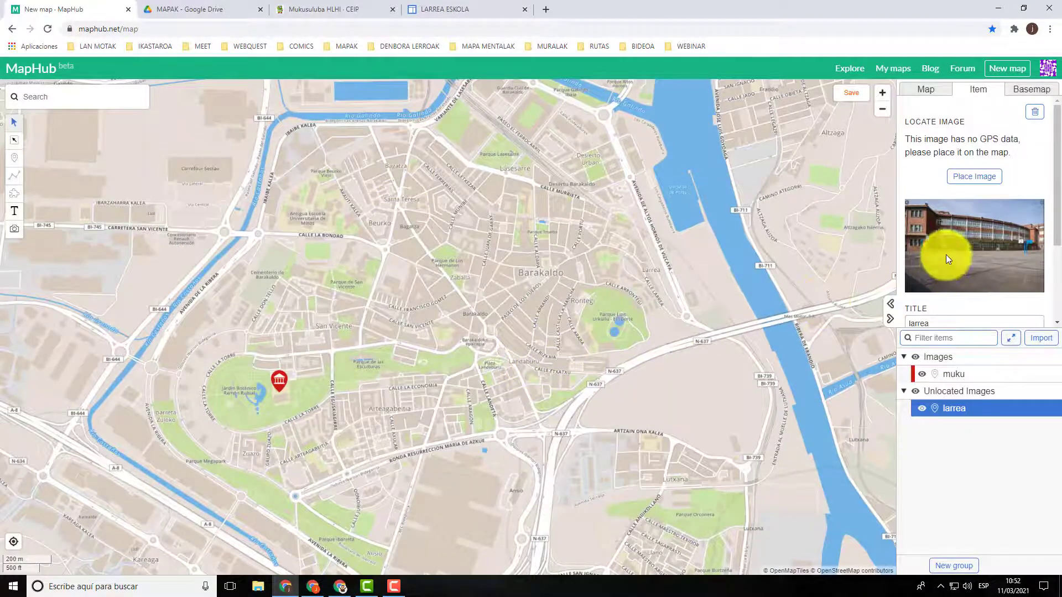
pyautogui.click(968, 178)
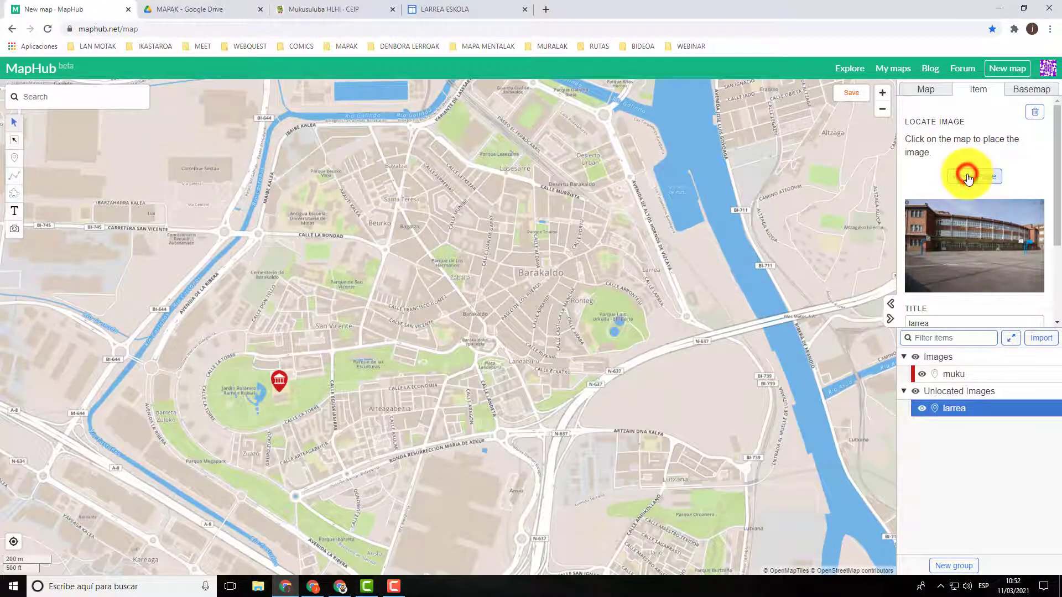
pyautogui.click(621, 243)
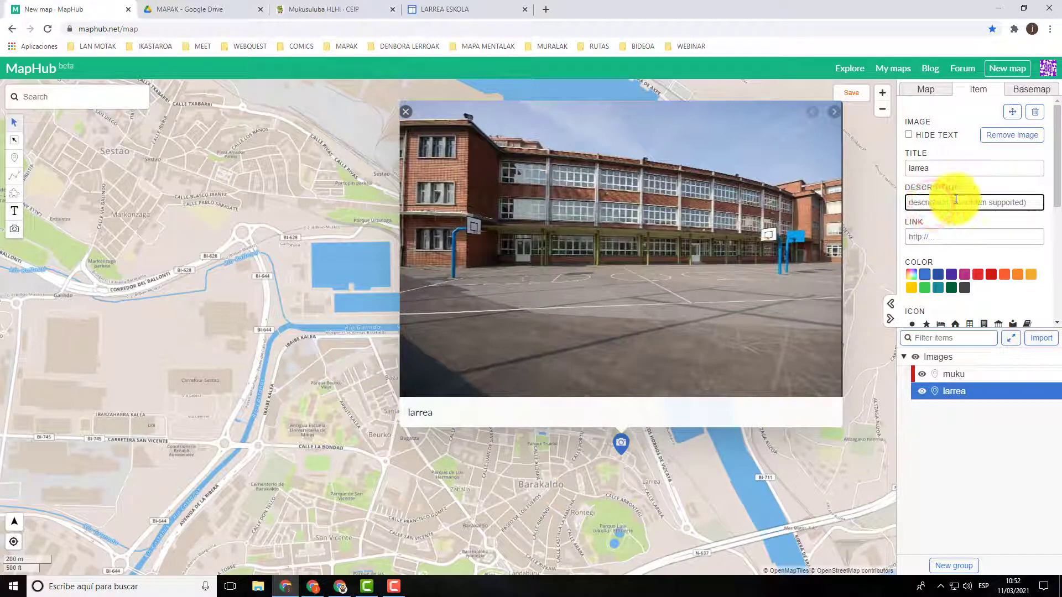
# Step: Give the larrea image the description "Larrea eskola" and paste the open Larrea Eskola site's web address as its link
pyautogui.write('Larrea eskola')
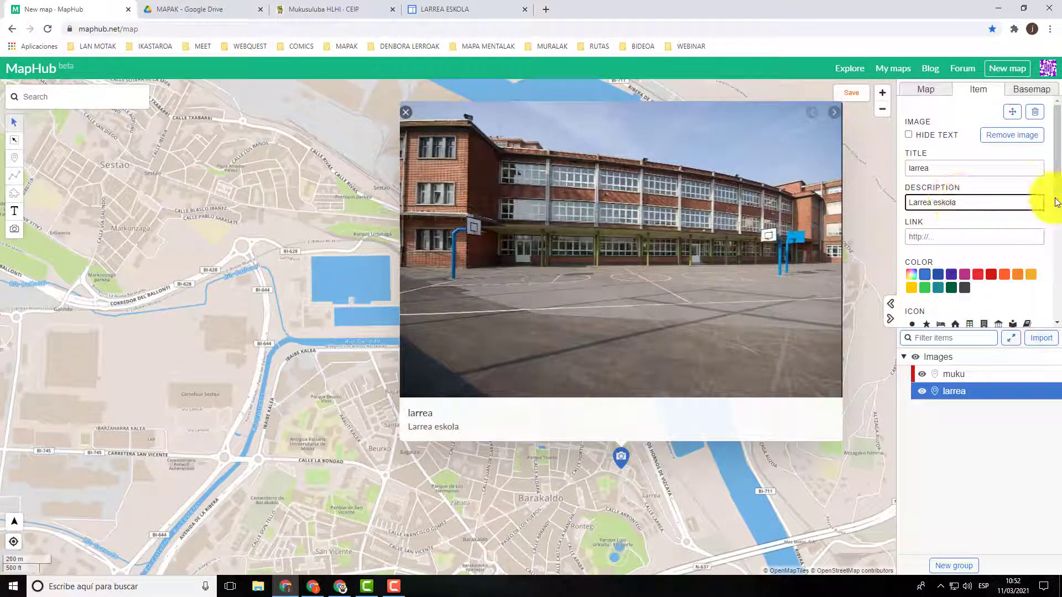
pyautogui.click(976, 235)
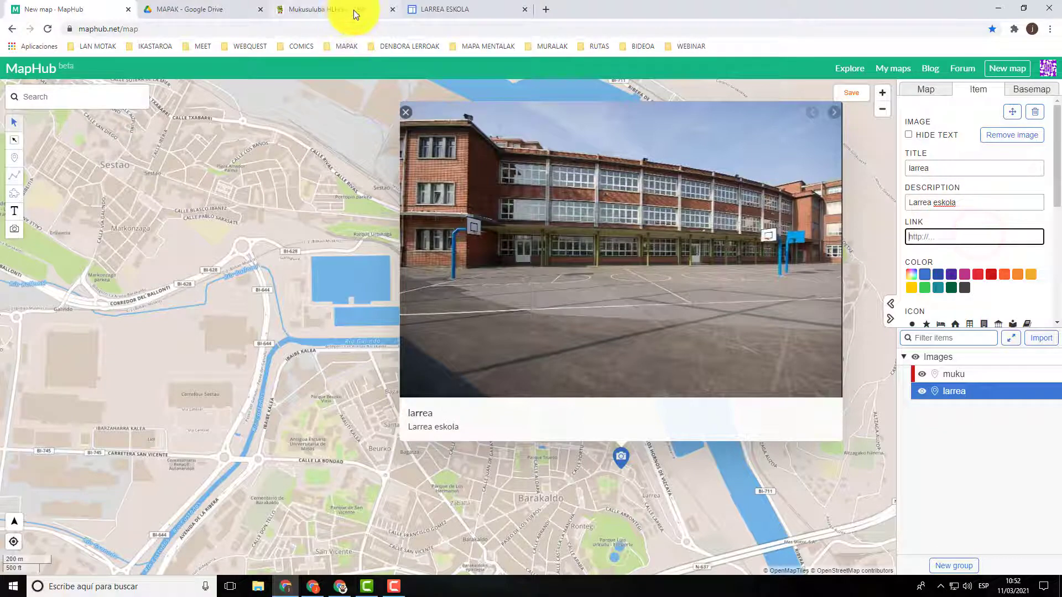
pyautogui.click(424, 10)
pyautogui.rightClick(149, 30)
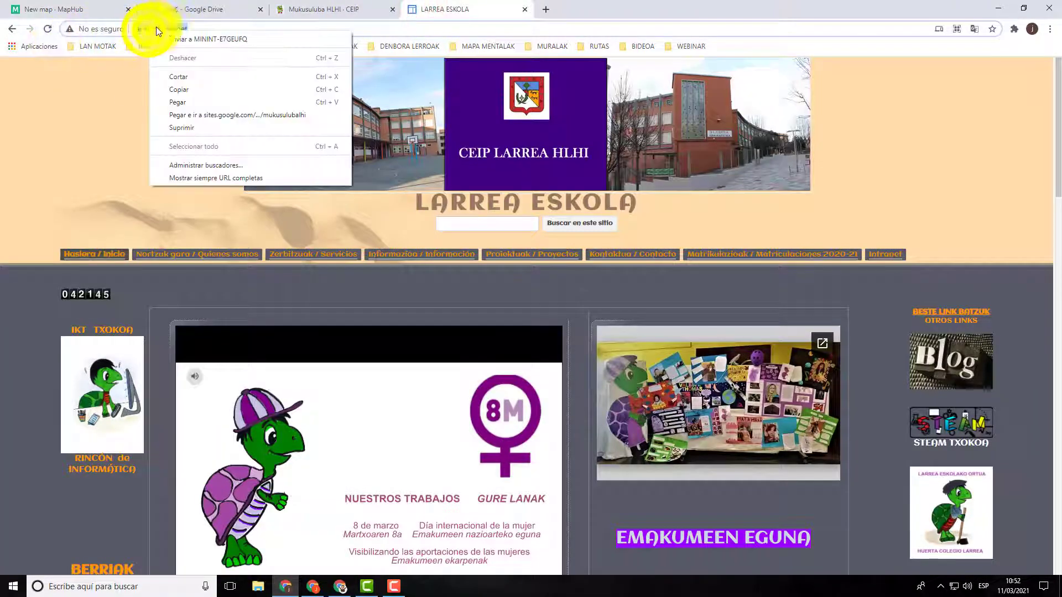
pyautogui.click(178, 92)
pyautogui.click(49, 10)
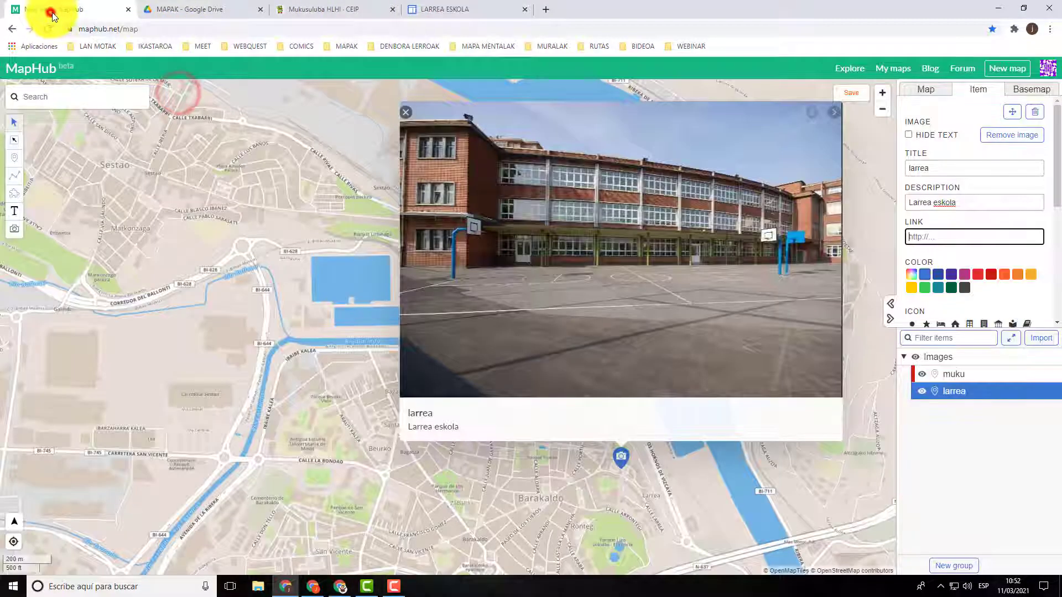
pyautogui.rightClick(942, 237)
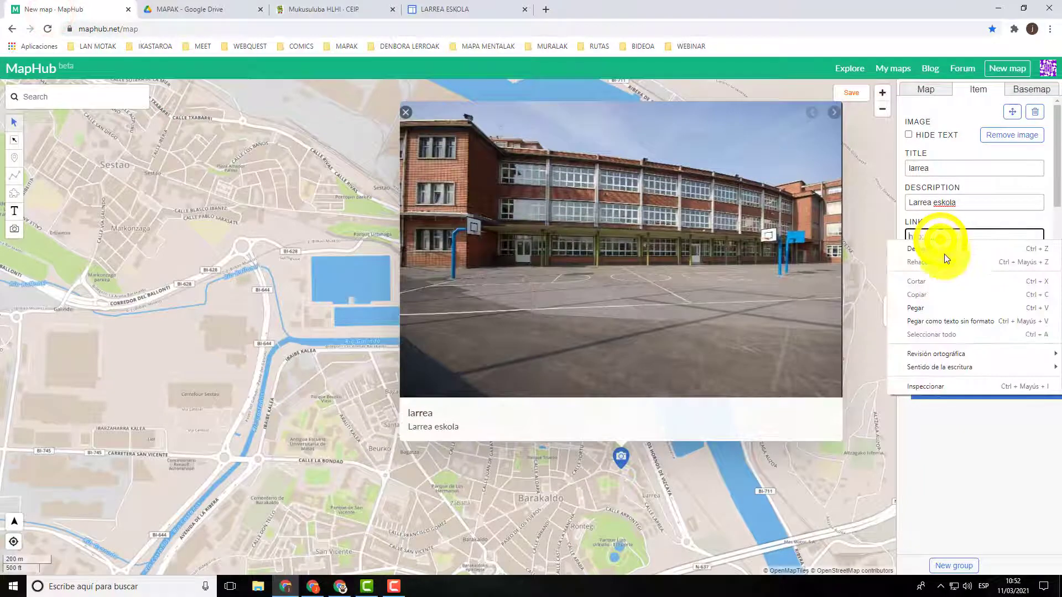
pyautogui.click(924, 308)
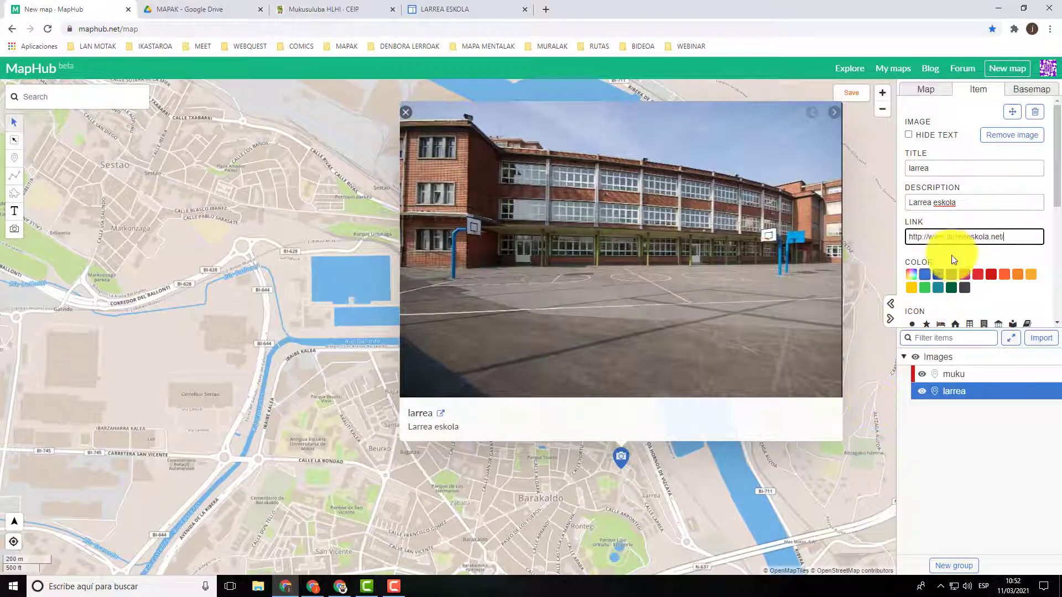
# Step: Colour the larrea marker red and give it the columned building icon
pyautogui.scroll(-1, 953, 259)
pyautogui.click(978, 219)
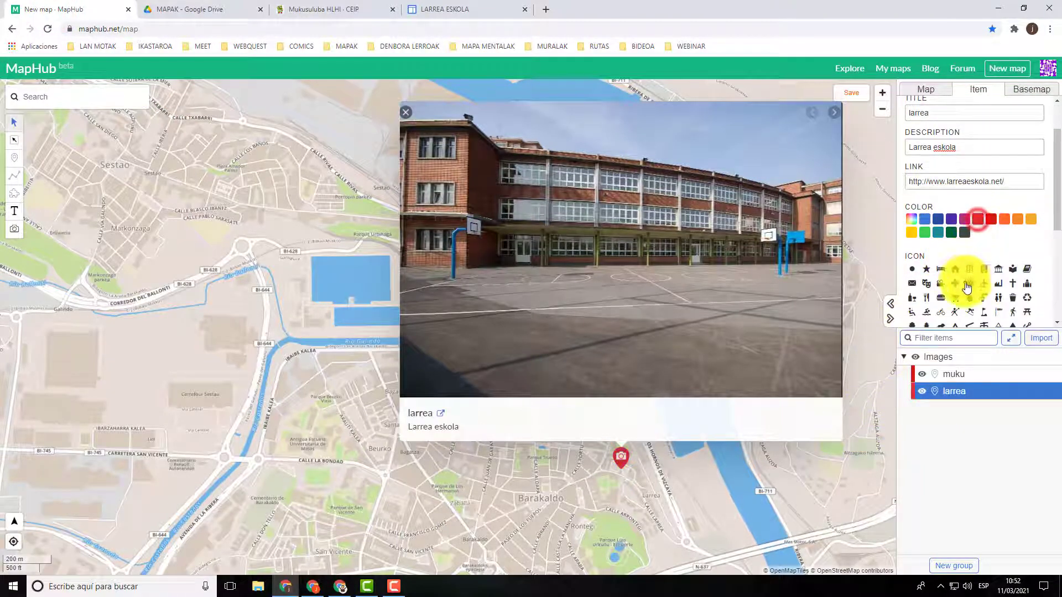
pyautogui.click(998, 269)
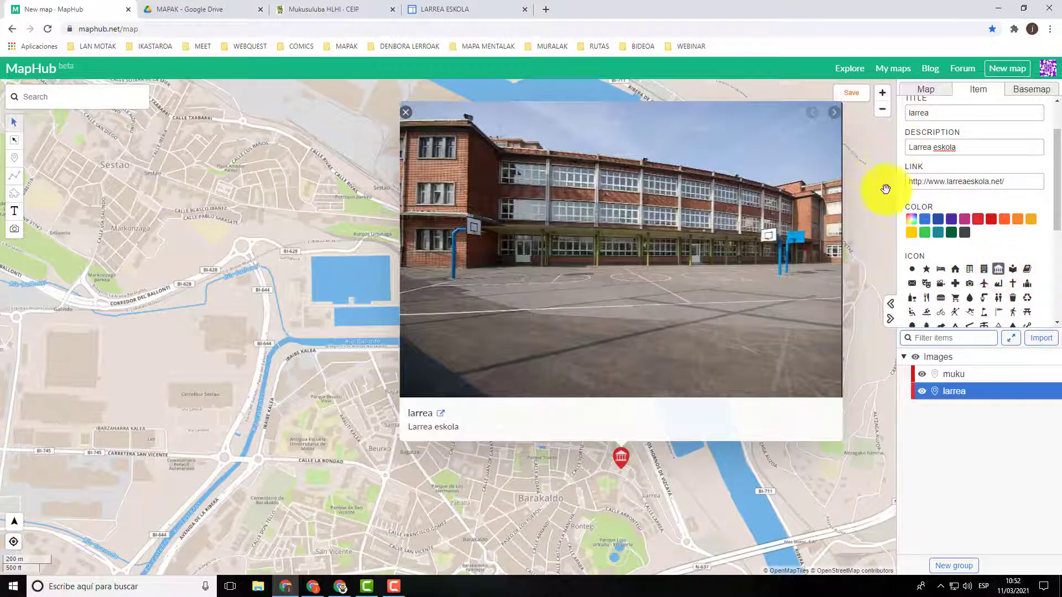
# Step: Review both school markers on the map and the muku and larrea entries in the Images group
pyautogui.scroll(-1, 876, 225)
pyautogui.click(355, 286)
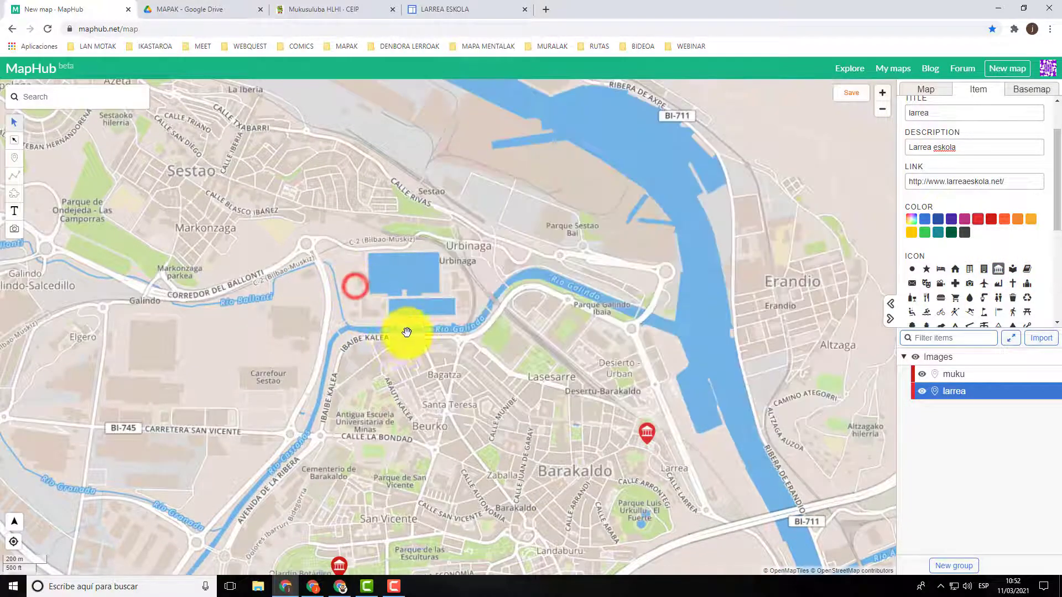
pyautogui.moveTo(417, 419); pyautogui.dragTo(384, 204)
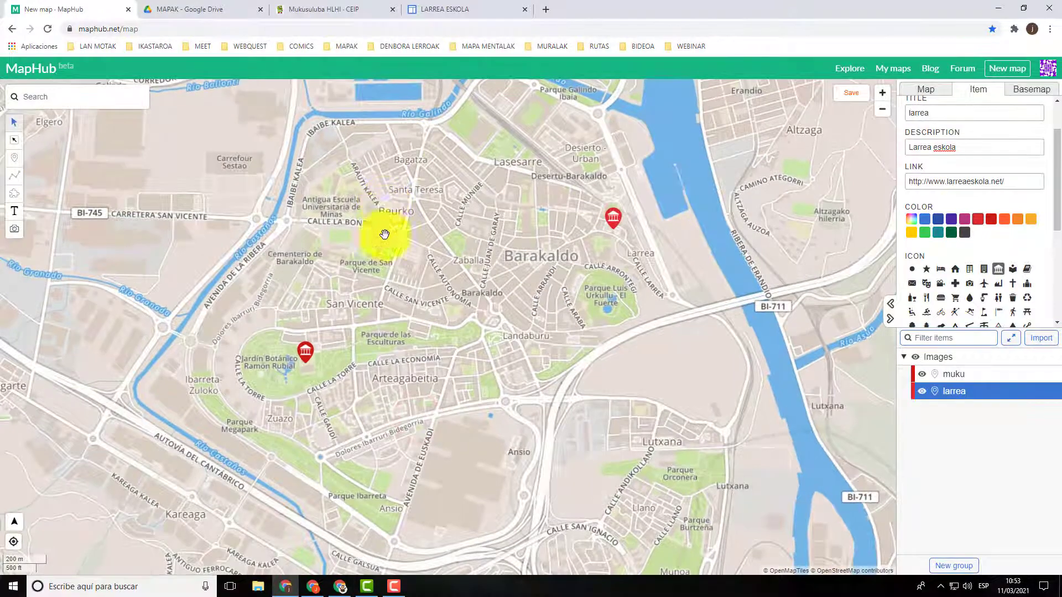
pyautogui.click(916, 358)
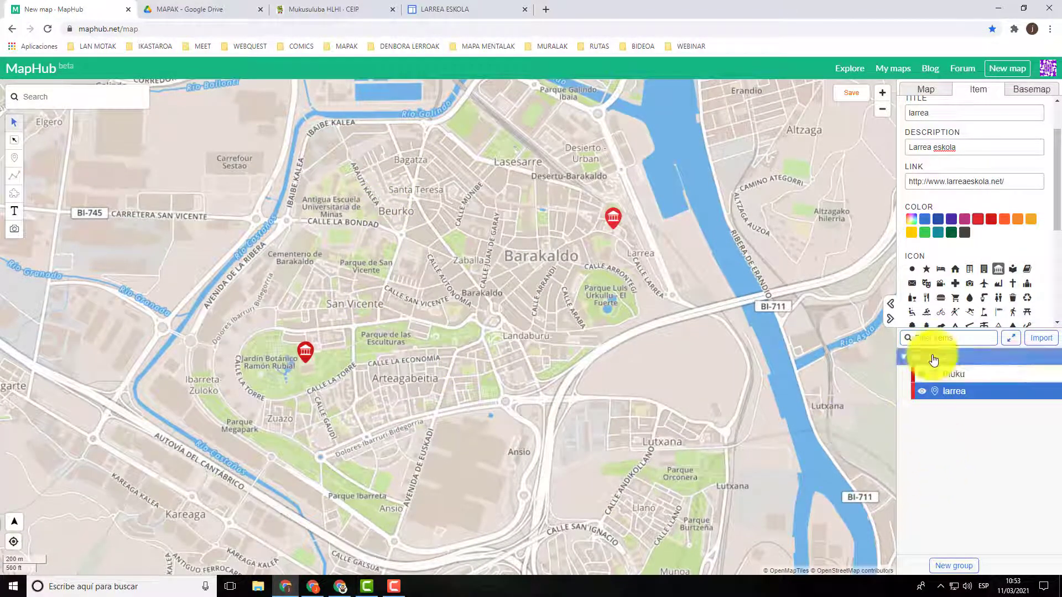
pyautogui.keyDown('ctrl'); pyautogui.click(973, 375); pyautogui.keyUp('ctrl')
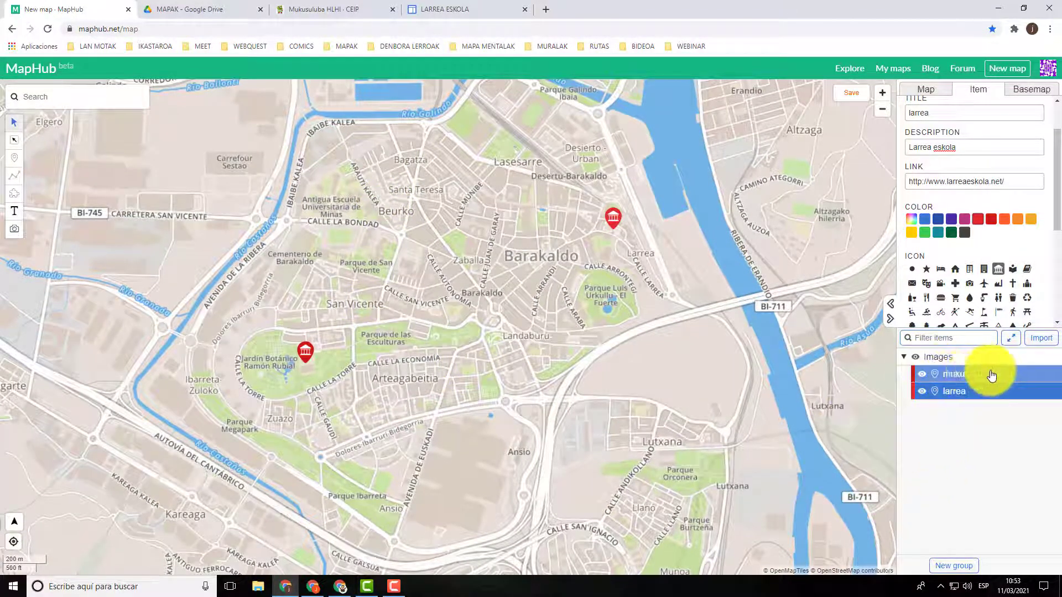
pyautogui.click(948, 391)
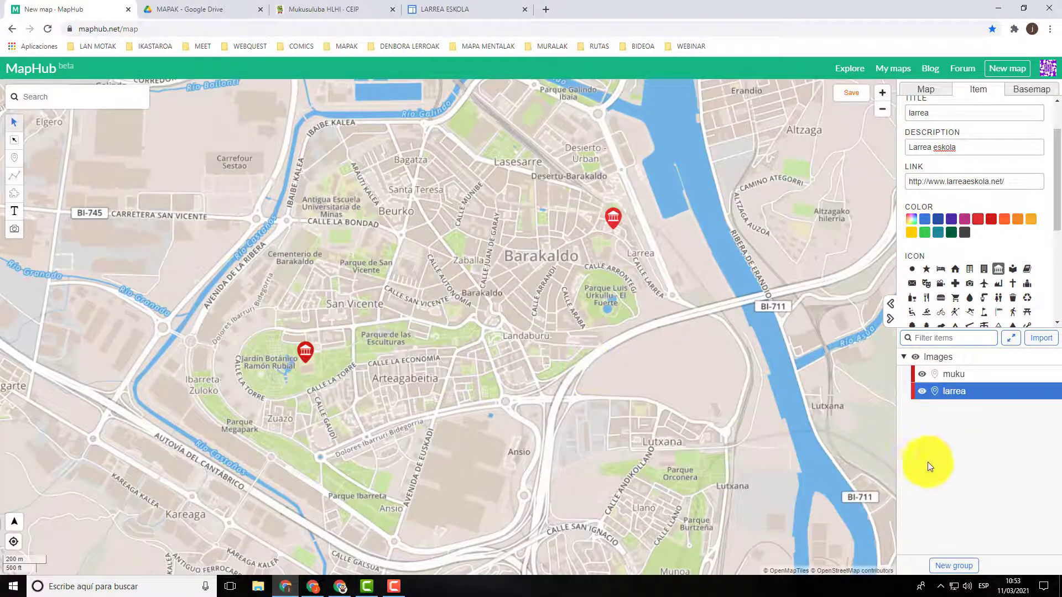
pyautogui.click(943, 391)
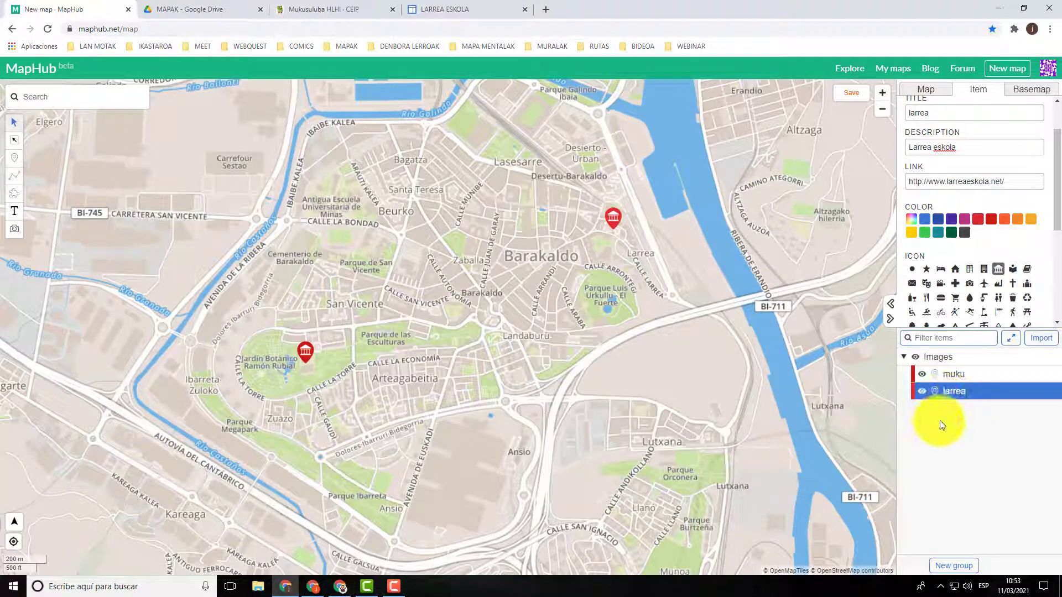
pyautogui.click(973, 357)
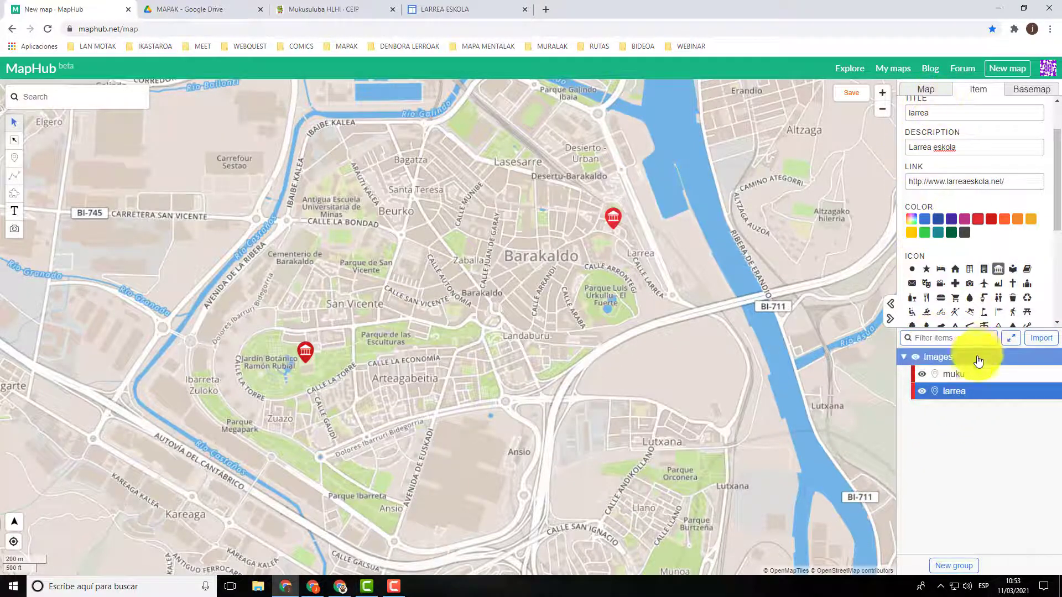
pyautogui.click(958, 392)
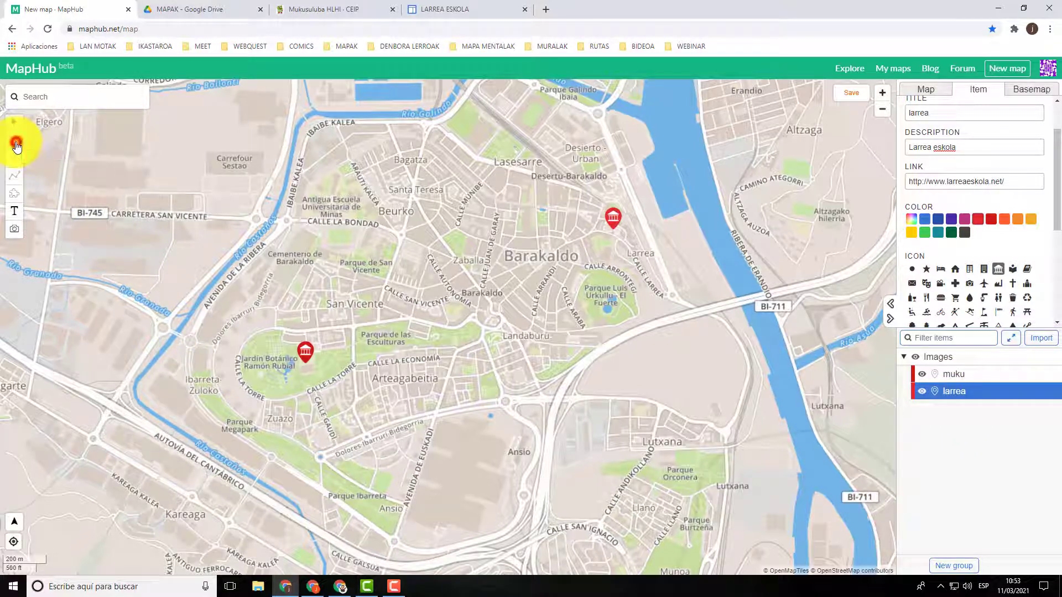
# Step: Select both school markers together with a selection rectangle, and return to single-item selection
pyautogui.click(16, 142)
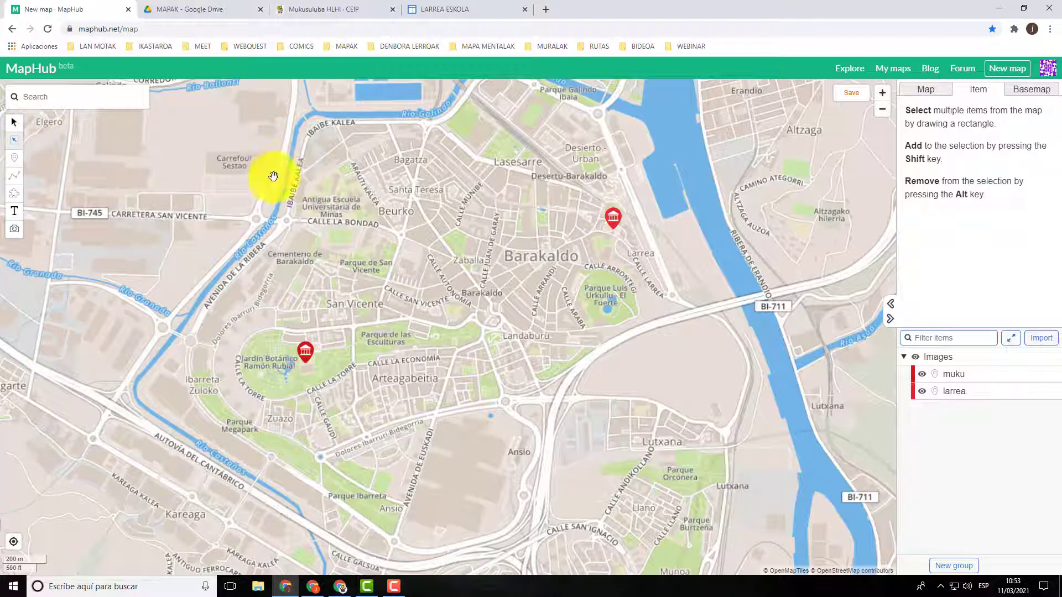
pyautogui.moveTo(274, 156); pyautogui.dragTo(642, 401)
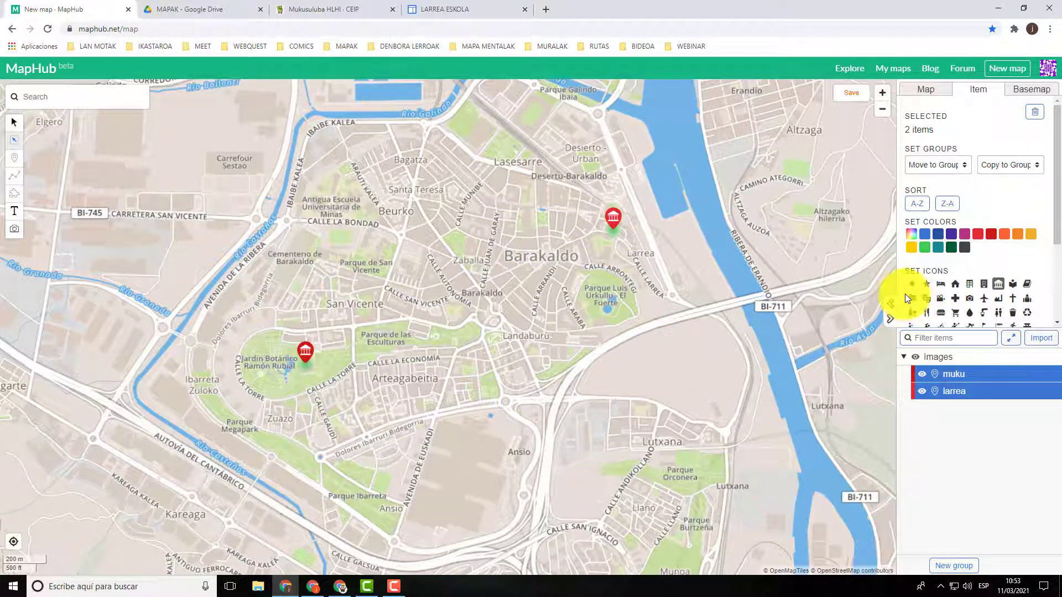
pyautogui.click(950, 351)
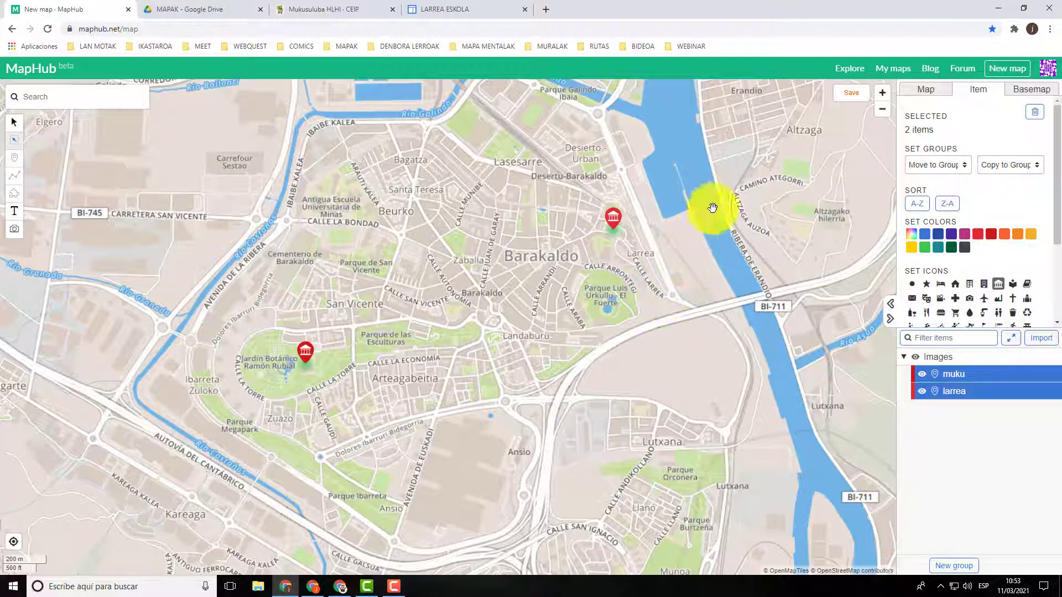
pyautogui.click(612, 226)
pyautogui.click(14, 121)
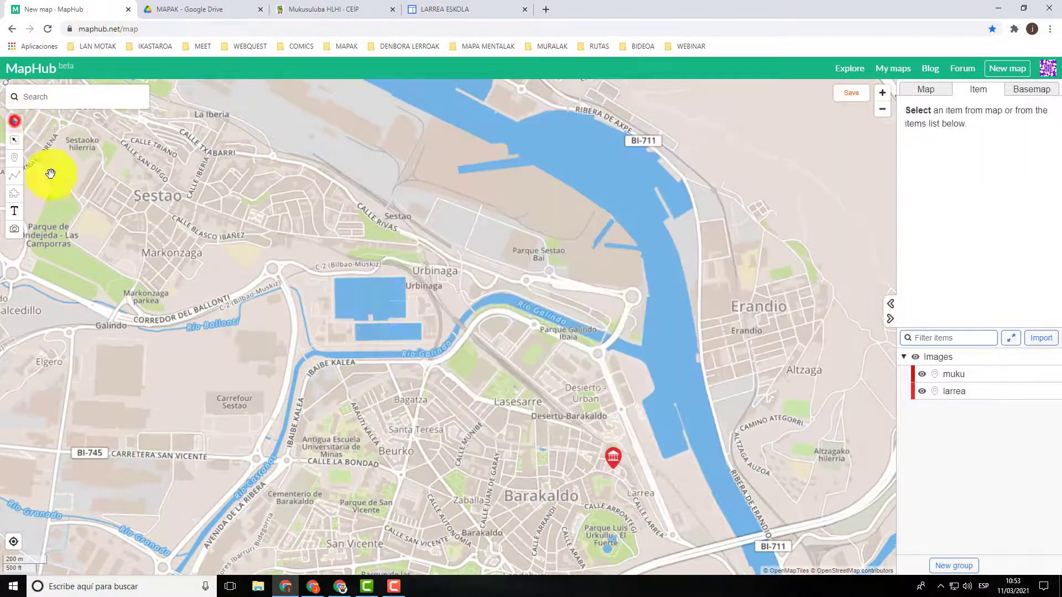
# Step: Draw a multi-point line from the muku marker through San Vicente and central Barakaldo to the larrea marker
pyautogui.scroll(-2, 375, 315)
pyautogui.moveTo(384, 304); pyautogui.dragTo(430, 276)
pyautogui.scroll(2, 403, 283)
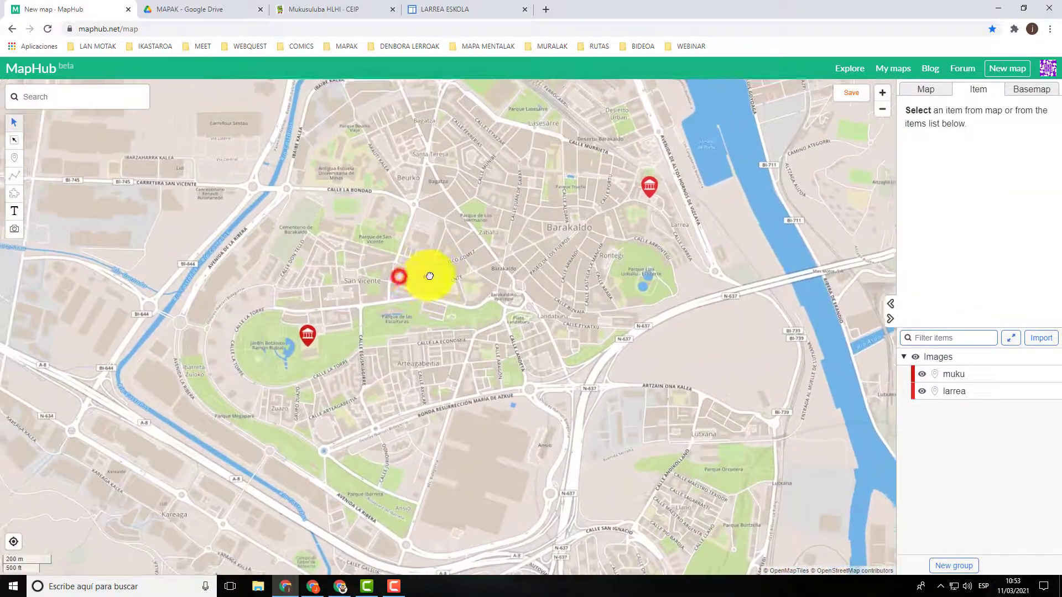
pyautogui.scroll(1, 429, 276)
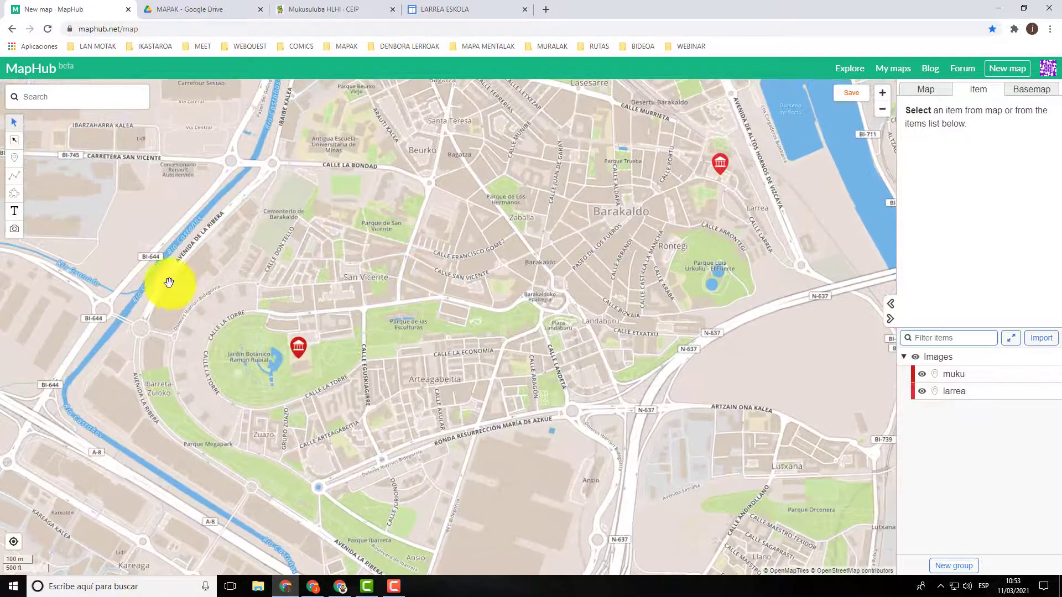
pyautogui.click(15, 180)
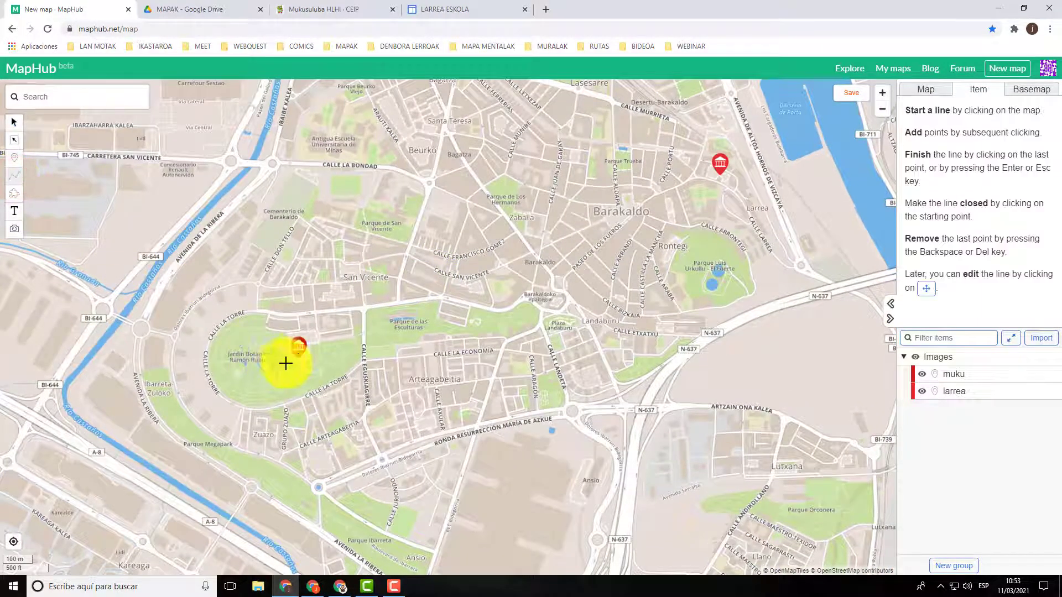
pyautogui.click(307, 344)
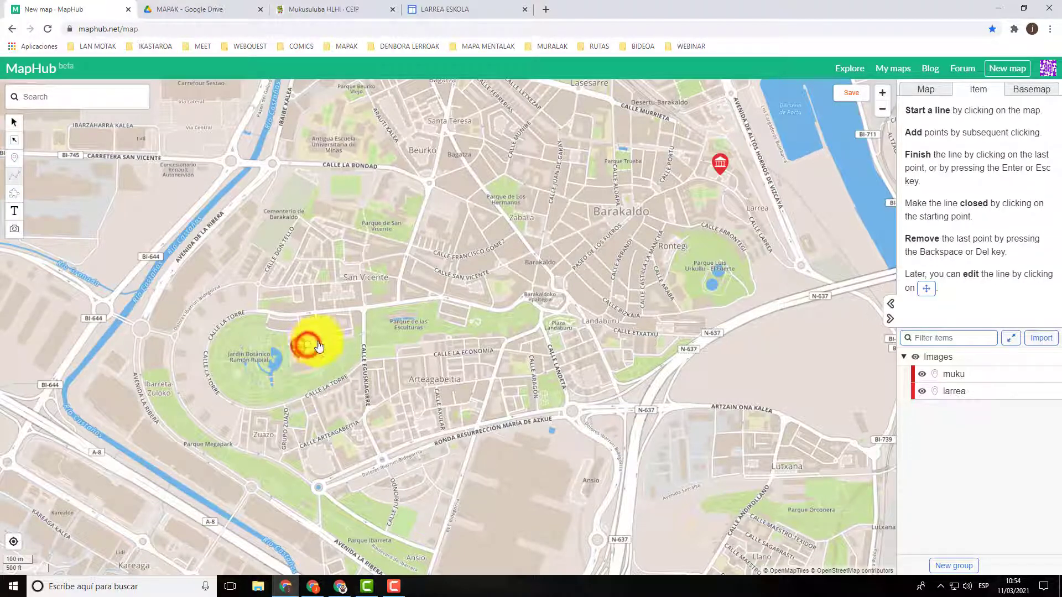
pyautogui.click(321, 340)
pyautogui.click(316, 314)
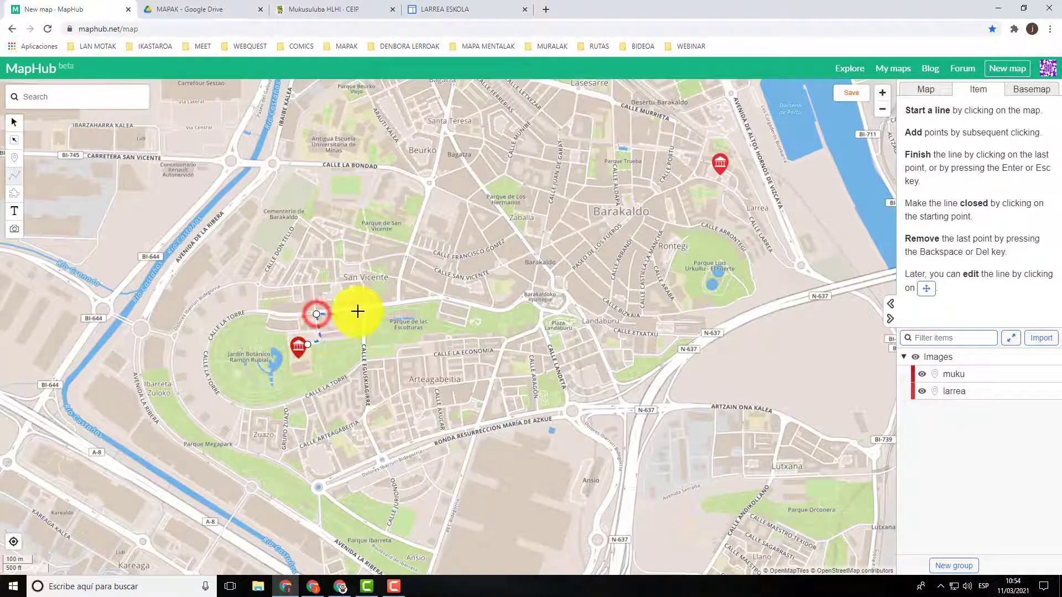
pyautogui.click(417, 300)
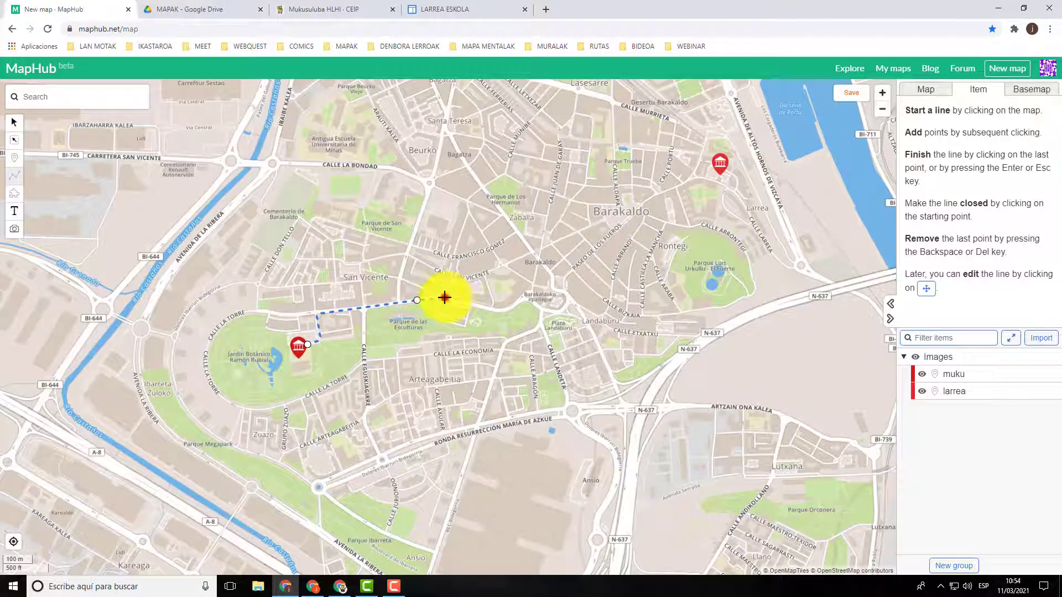
pyautogui.click(445, 298)
pyautogui.click(448, 276)
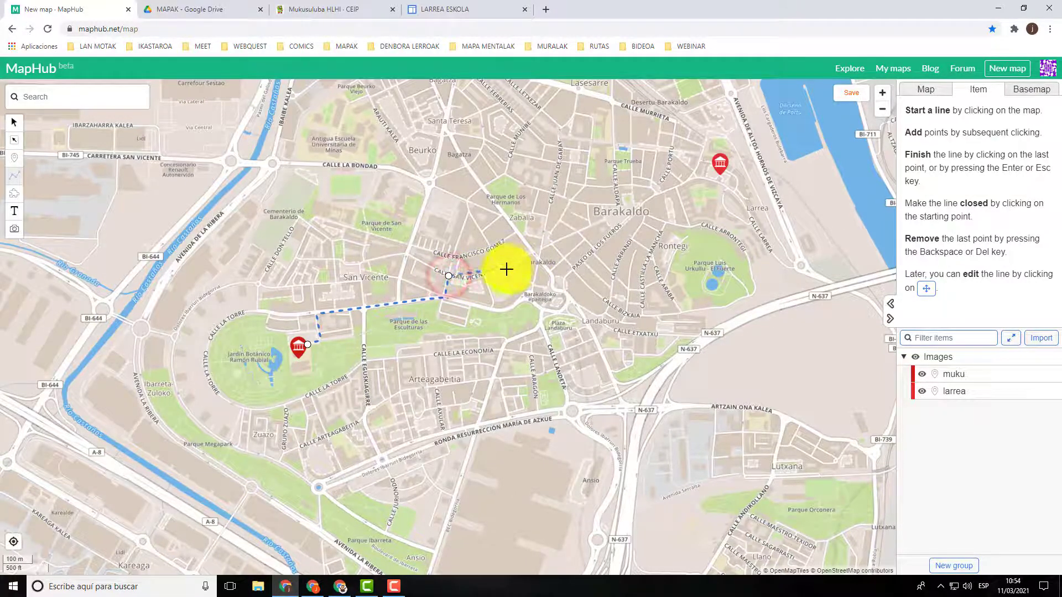
pyautogui.click(476, 278)
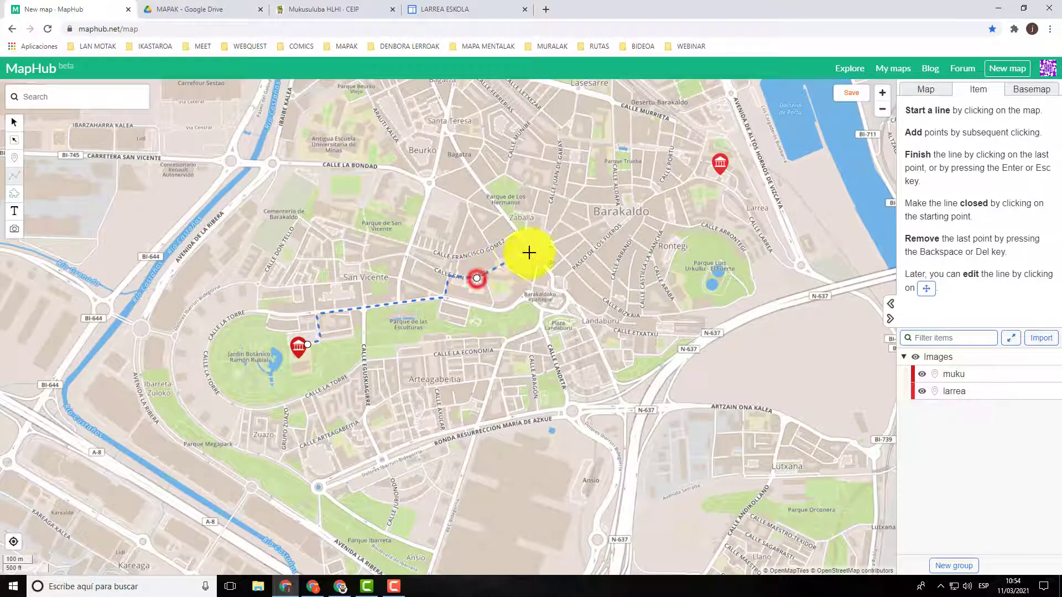
pyautogui.click(564, 237)
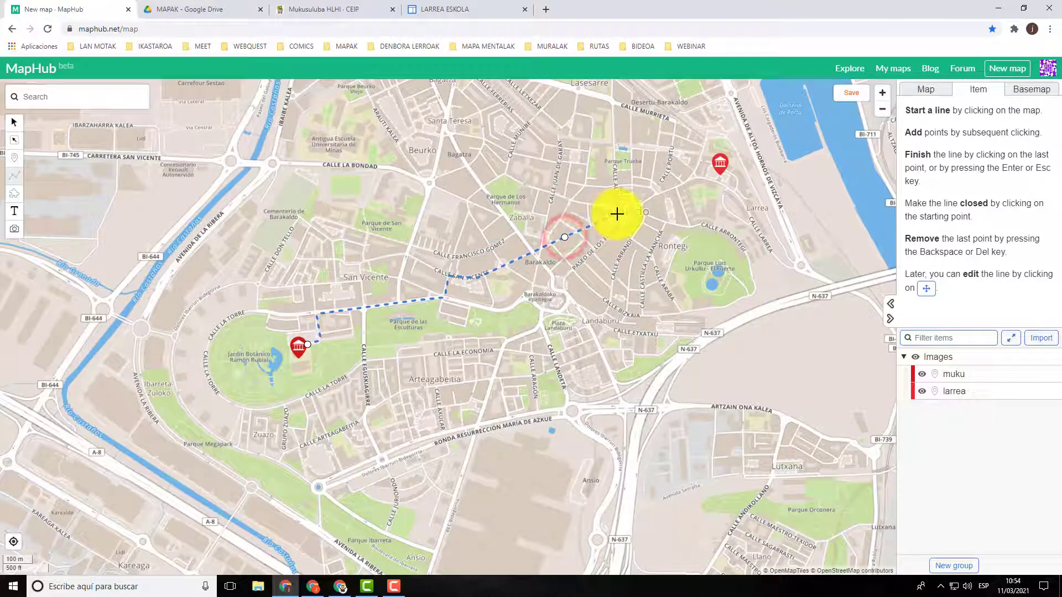
pyautogui.click(616, 214)
pyautogui.click(641, 204)
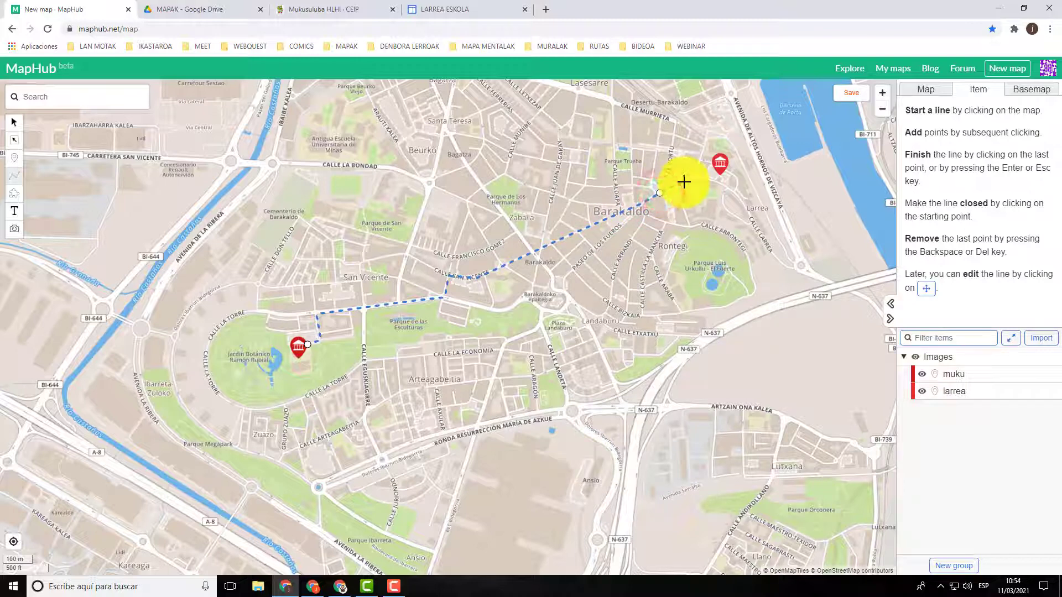
pyautogui.click(684, 182)
pyautogui.click(699, 164)
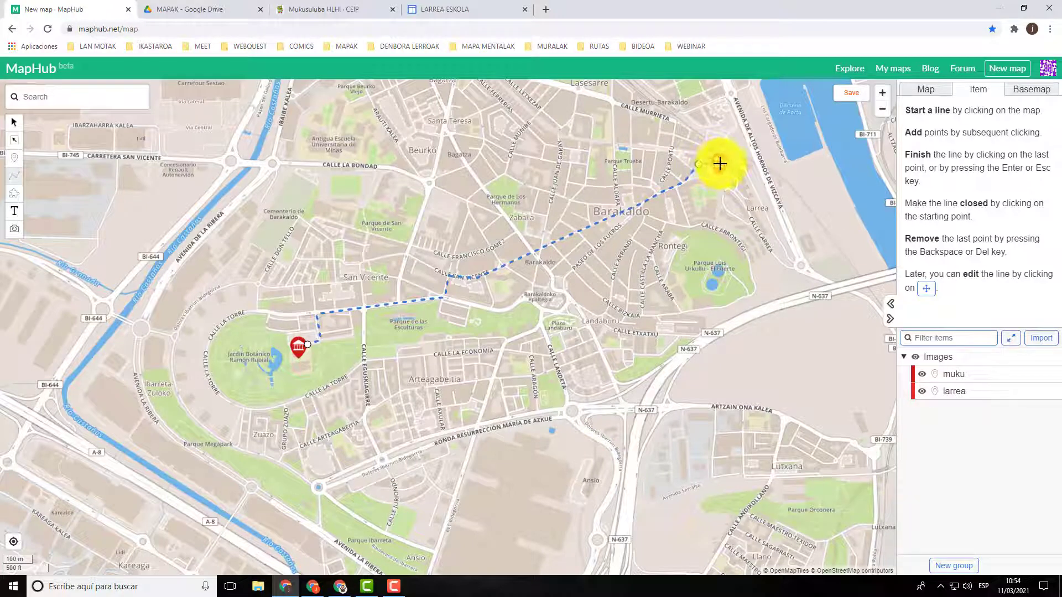
pyautogui.click(719, 163)
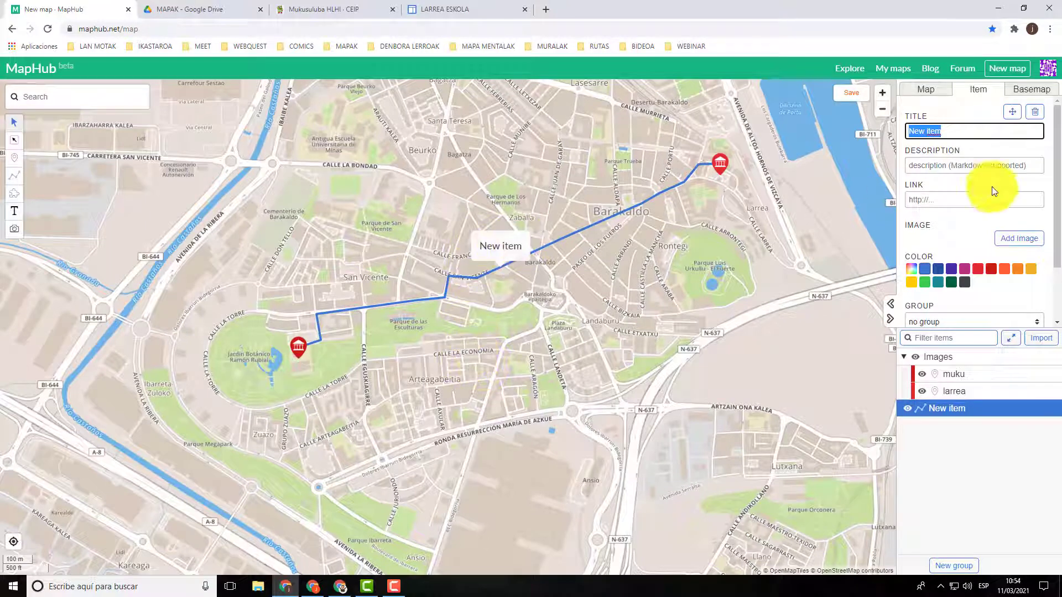
# Step: Title the line between the two schools "Bidea" and colour it red
pyautogui.write('Bidea')
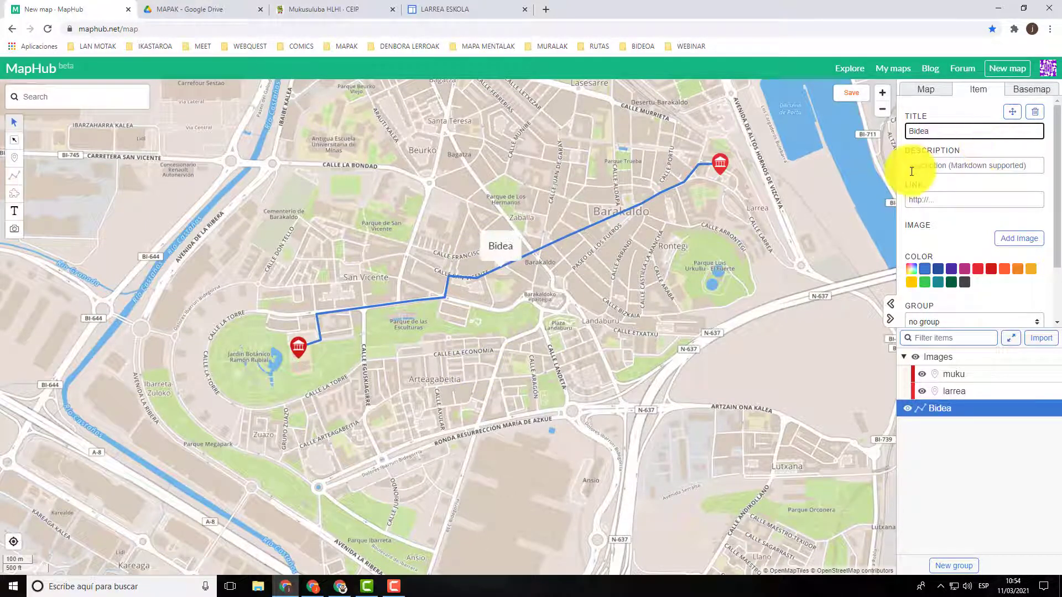
pyautogui.click(979, 164)
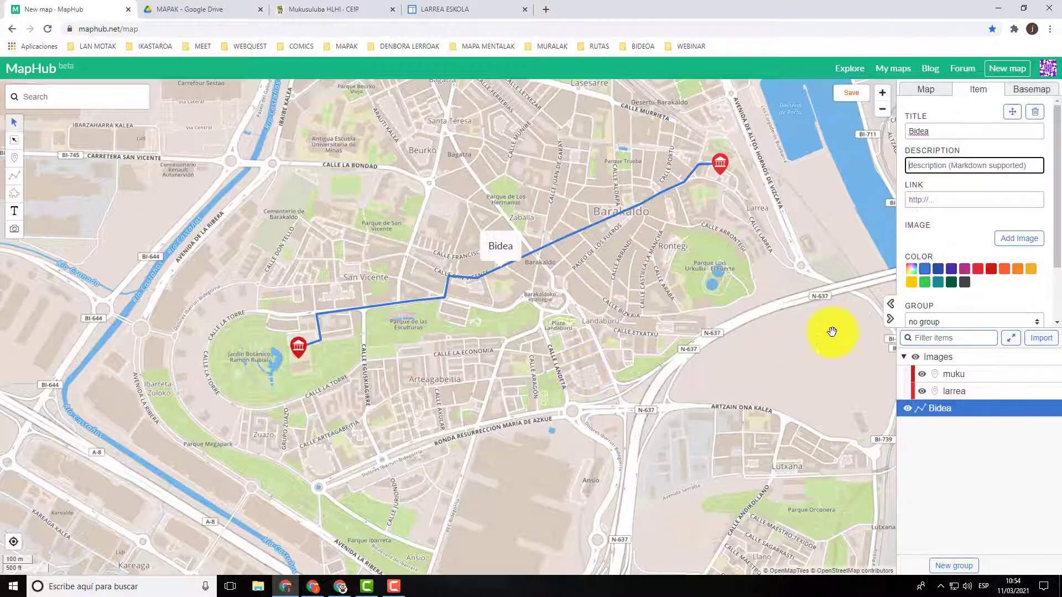
pyautogui.click(979, 271)
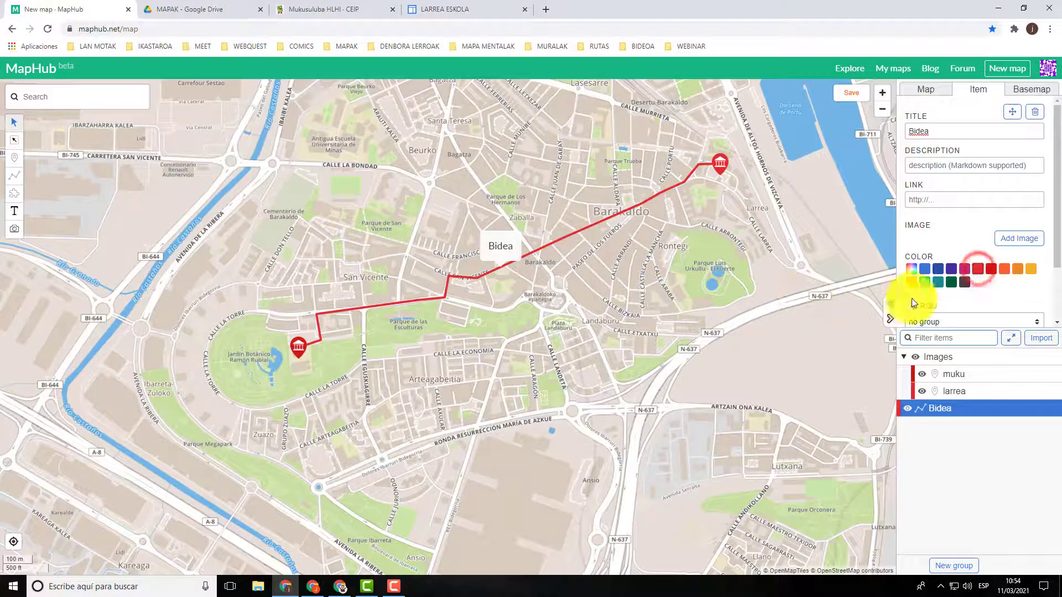
# Step: Change the Bidea line's colour to orange-red and review its group and length properties
pyautogui.click(1004, 271)
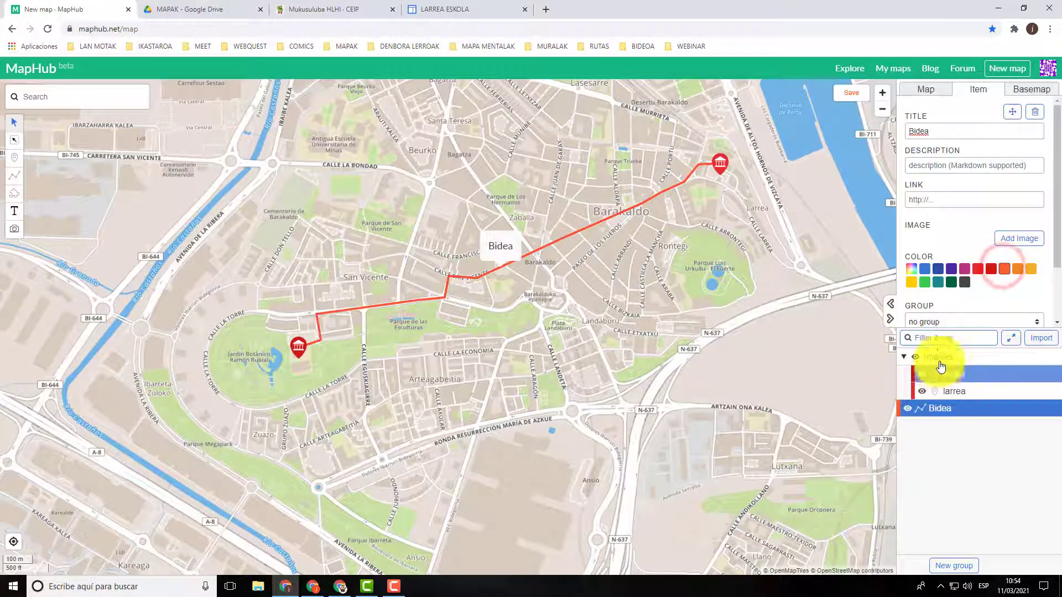
pyautogui.scroll(-1, 951, 298)
pyautogui.scroll(-1, 951, 300)
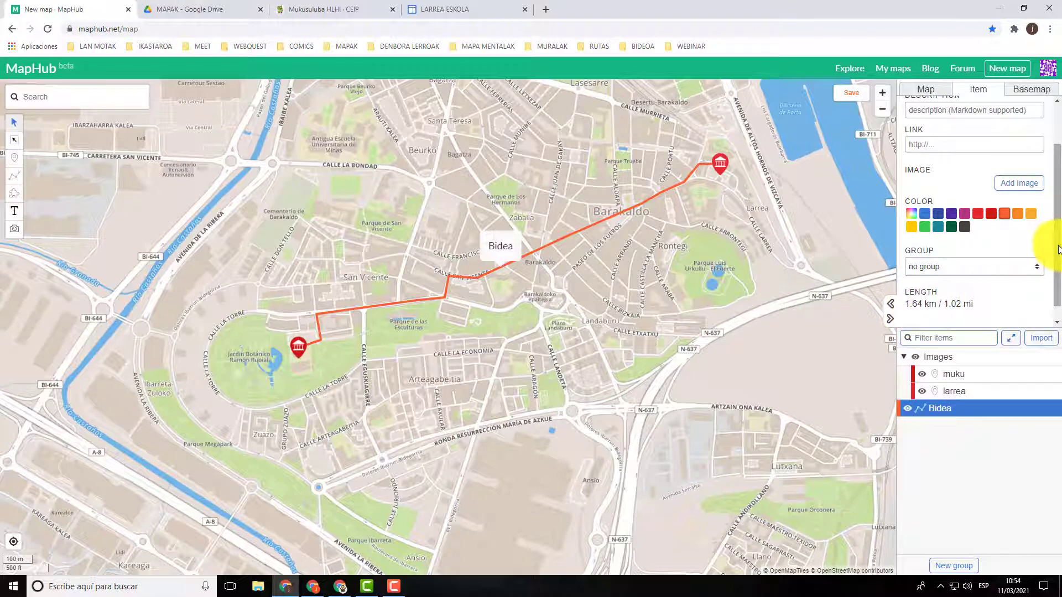
pyautogui.moveTo(1055, 246); pyautogui.dragTo(1033, 208)
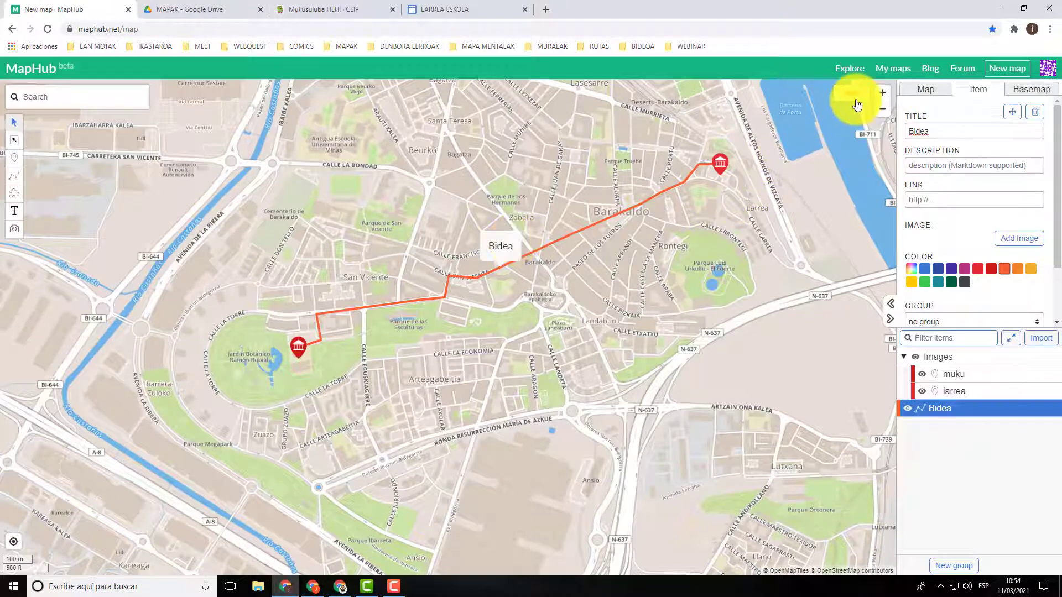
# Step: Title the whole map "Muku2", leave its description empty, and save the map
pyautogui.click(925, 89)
pyautogui.doubleClick(934, 125)
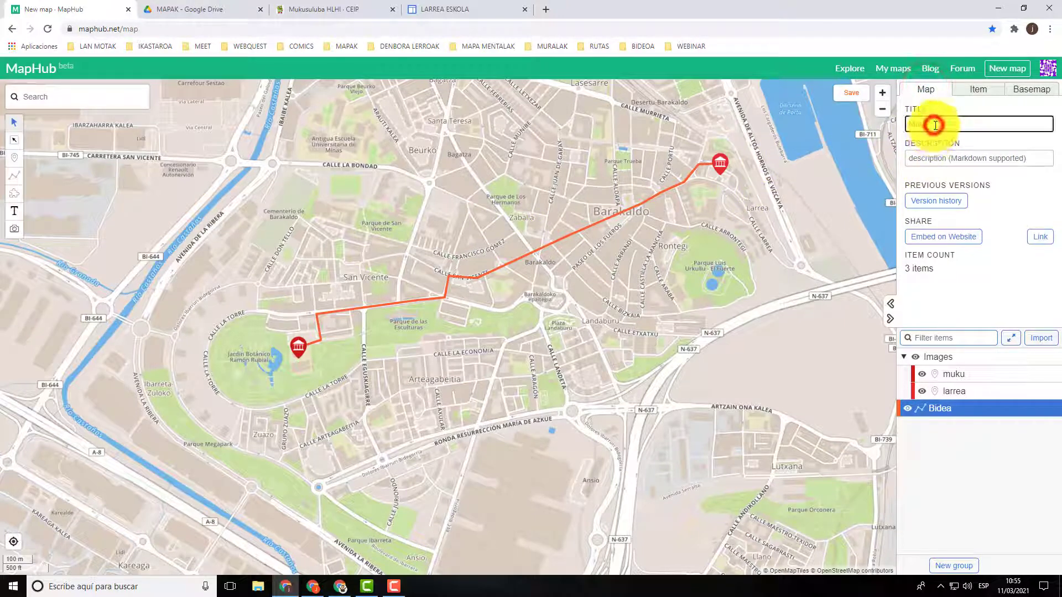
pyautogui.write('2')
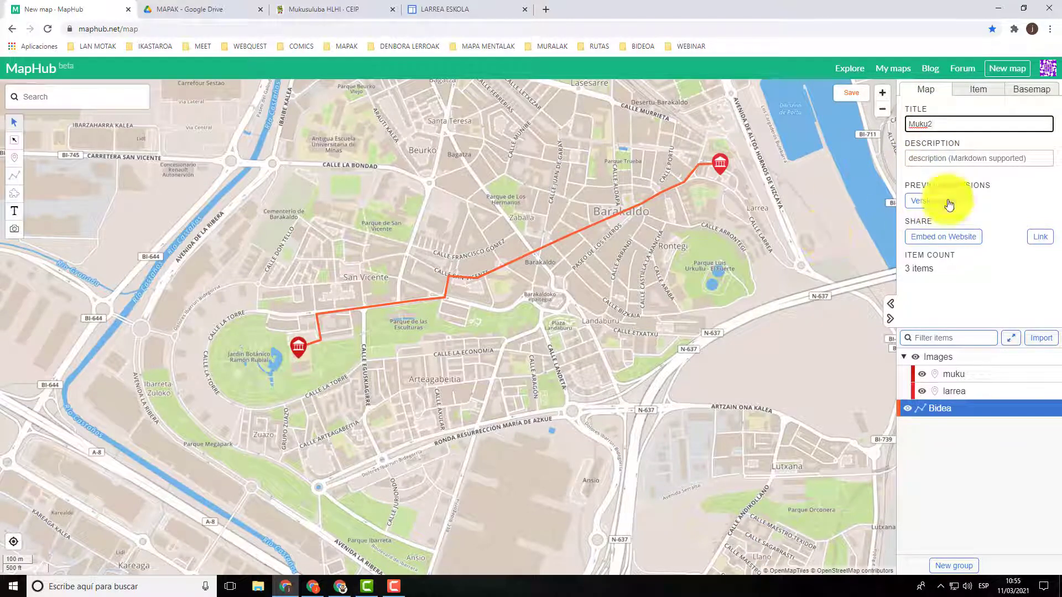
pyautogui.click(943, 159)
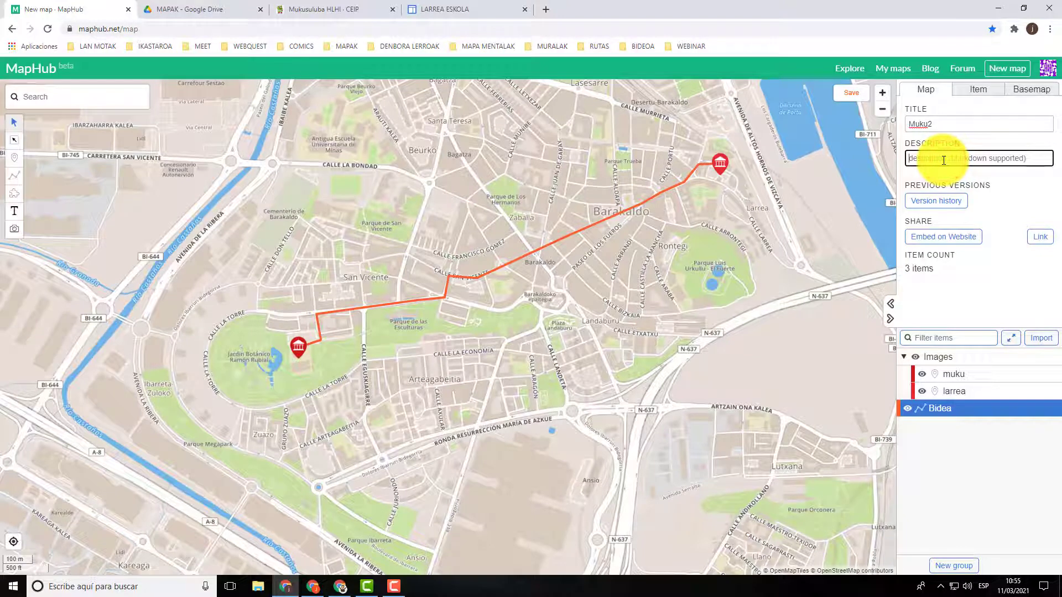
pyautogui.click(950, 246)
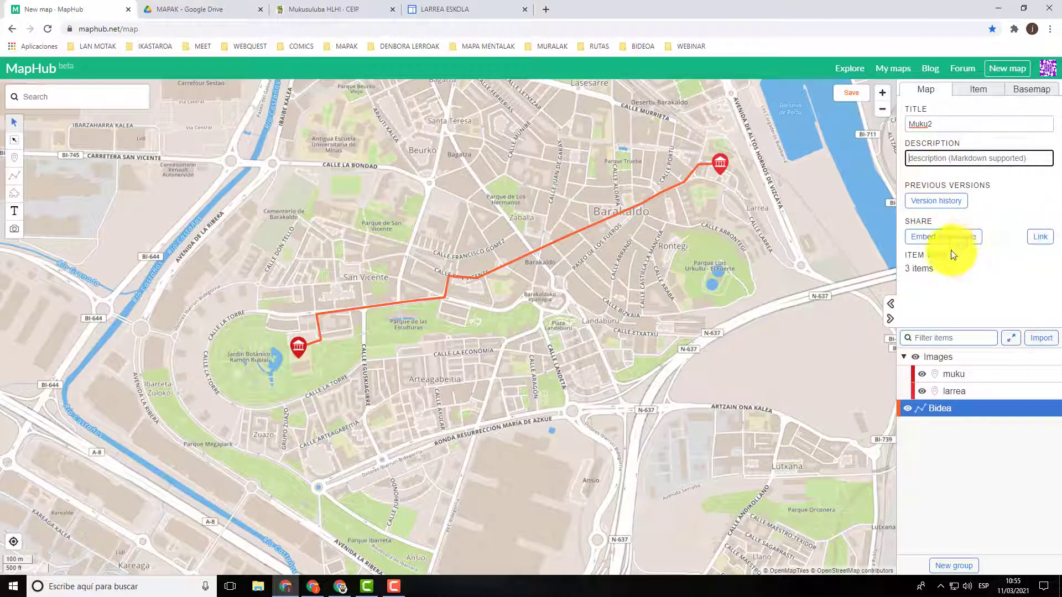
pyautogui.click(851, 100)
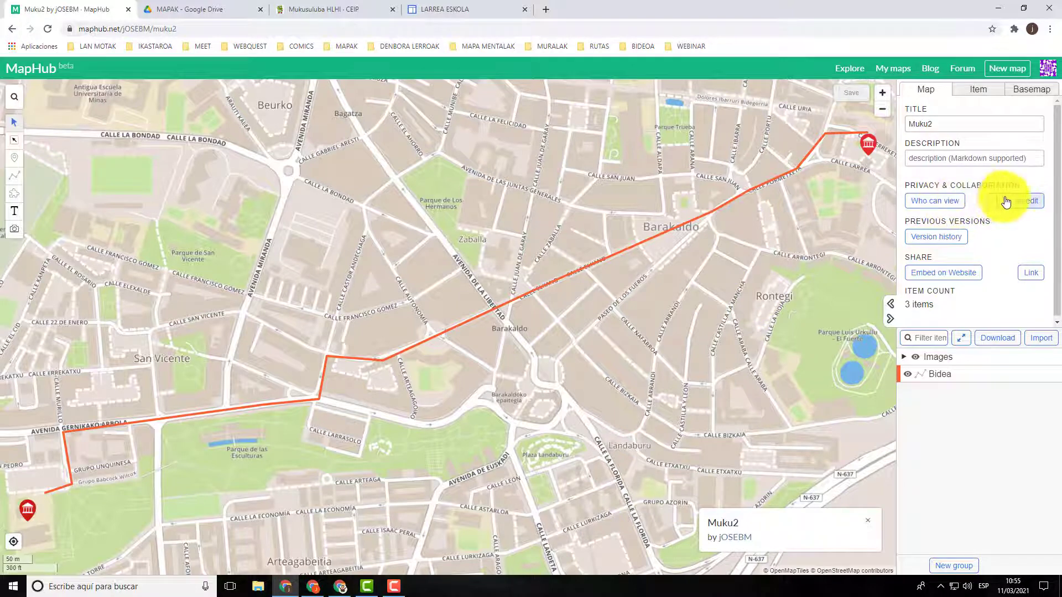
# Step: Set the map's visibility to Public and save the change
pyautogui.click(937, 207)
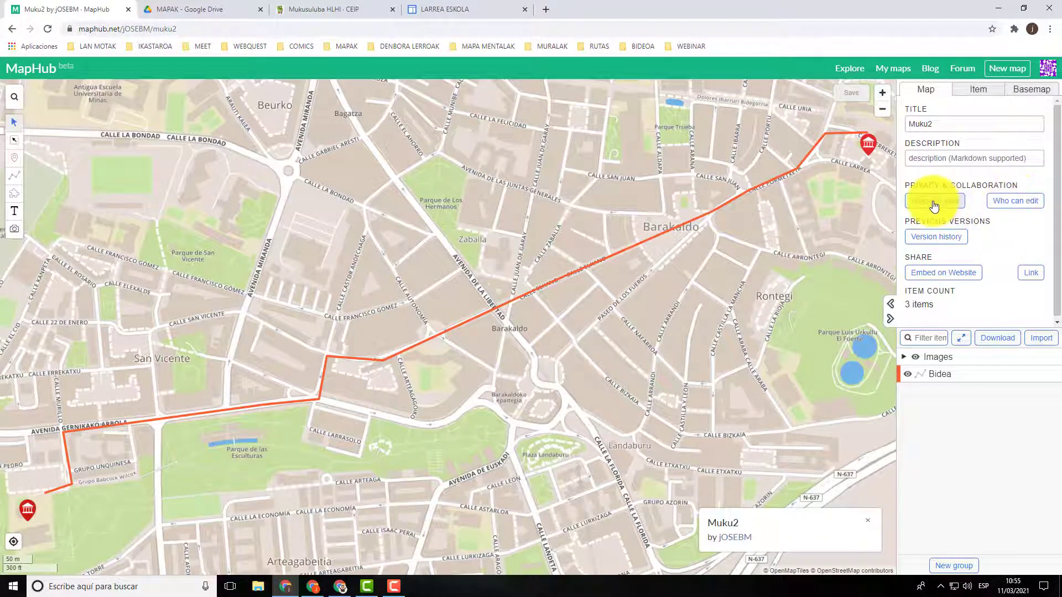
pyautogui.click(935, 205)
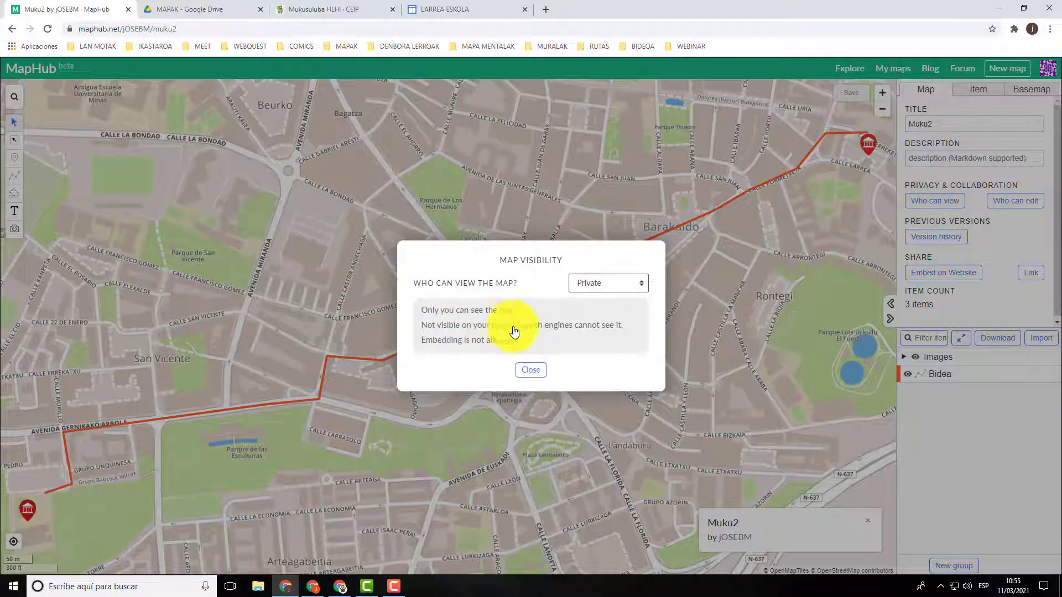
pyautogui.click(641, 283)
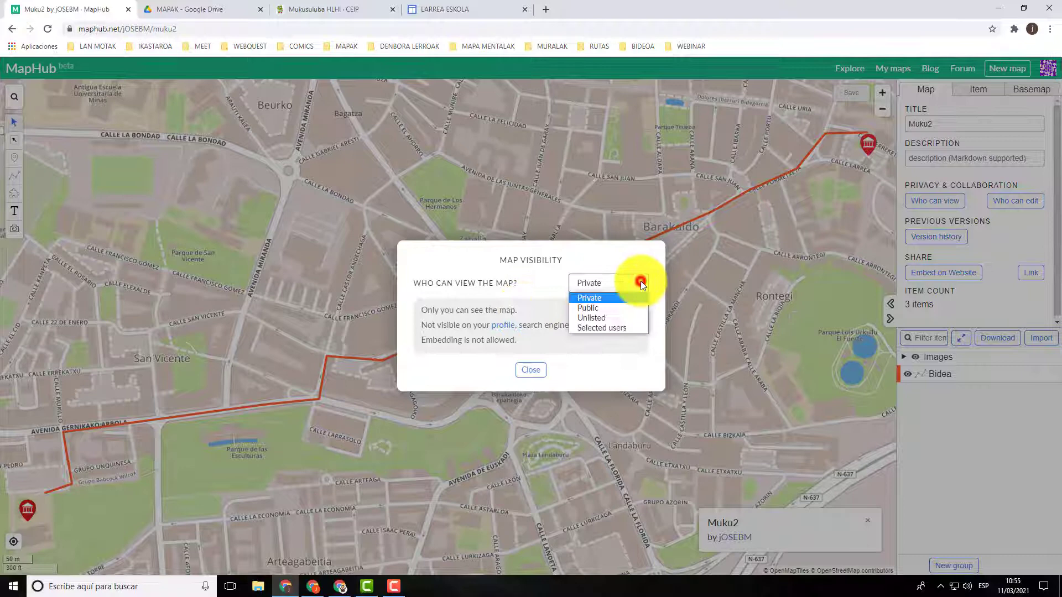
pyautogui.click(603, 308)
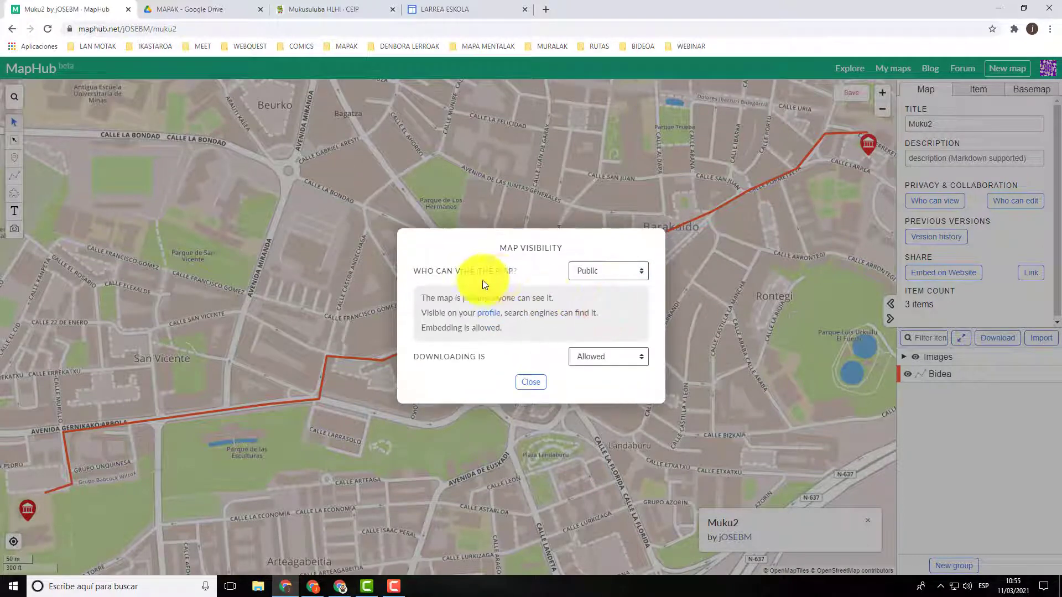
pyautogui.click(532, 383)
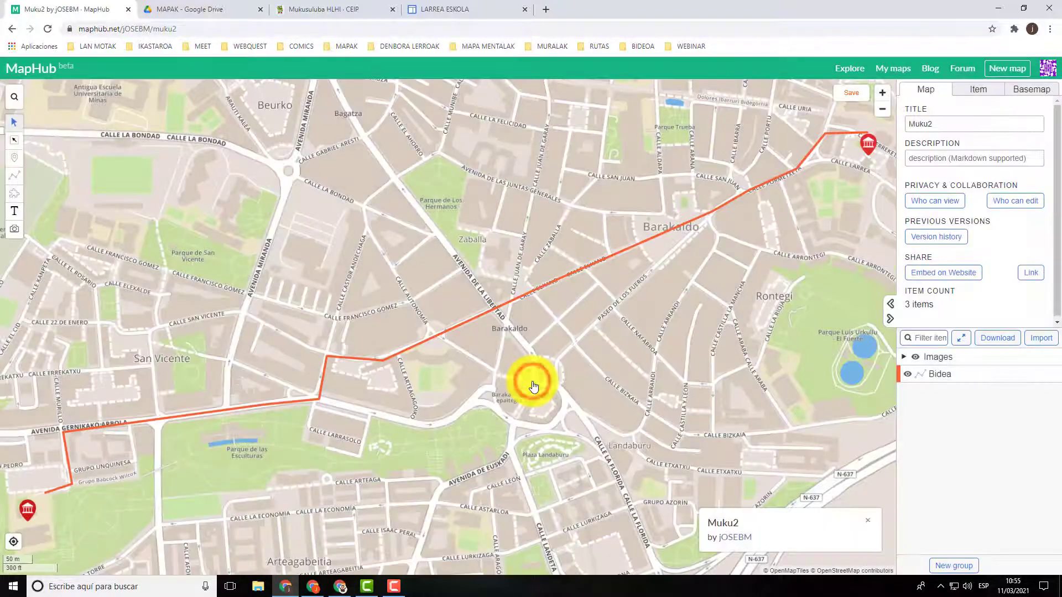
pyautogui.click(852, 96)
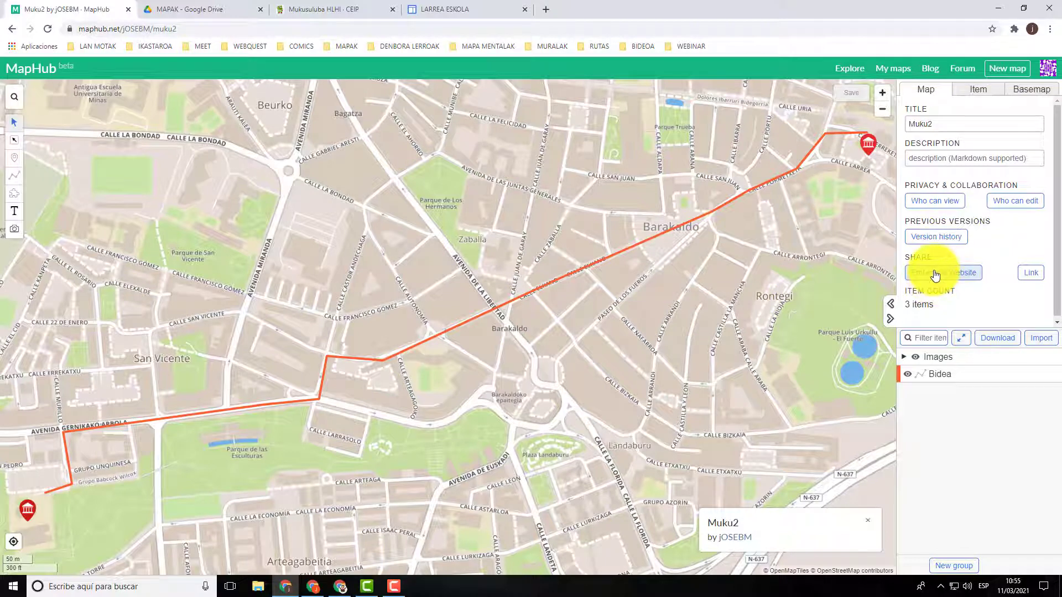
# Step: Enable collaboration on the map, try to add a collaborator by e-mail address, and save the map
pyautogui.click(1013, 204)
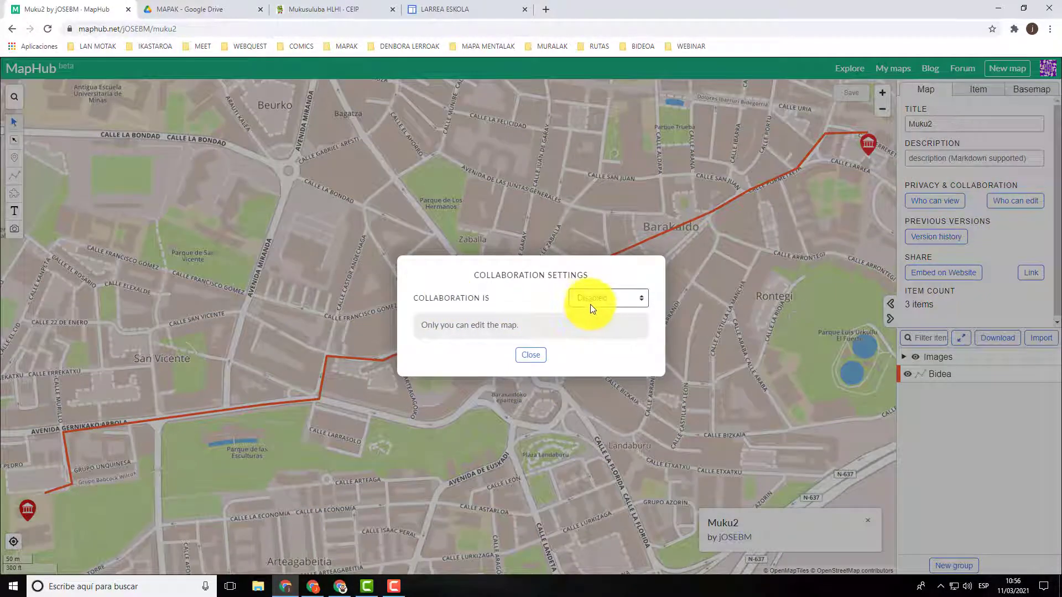
pyautogui.click(639, 299)
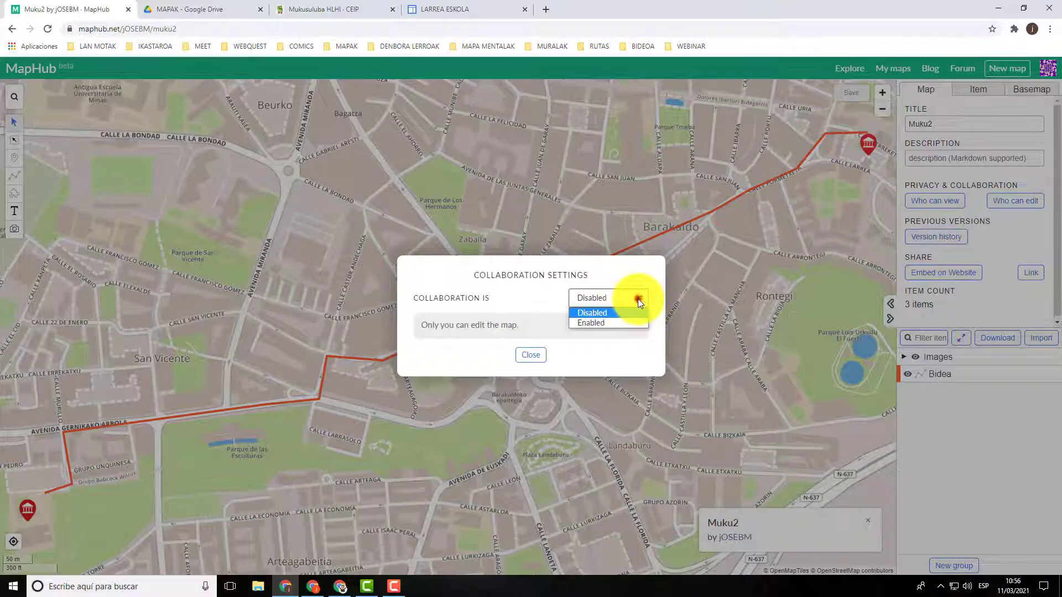
pyautogui.click(608, 321)
pyautogui.click(451, 357)
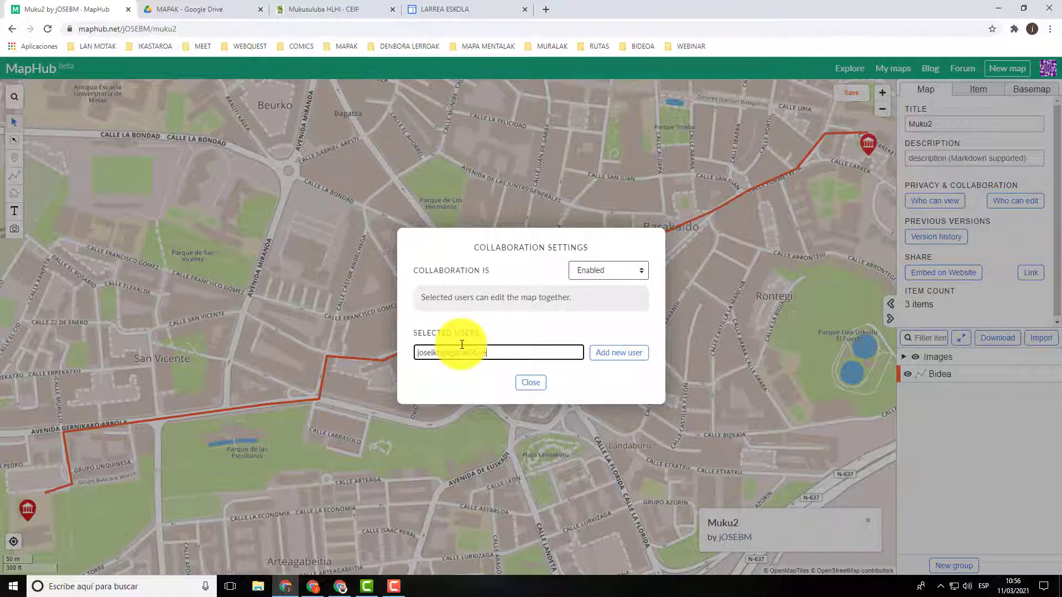
pyautogui.click(619, 353)
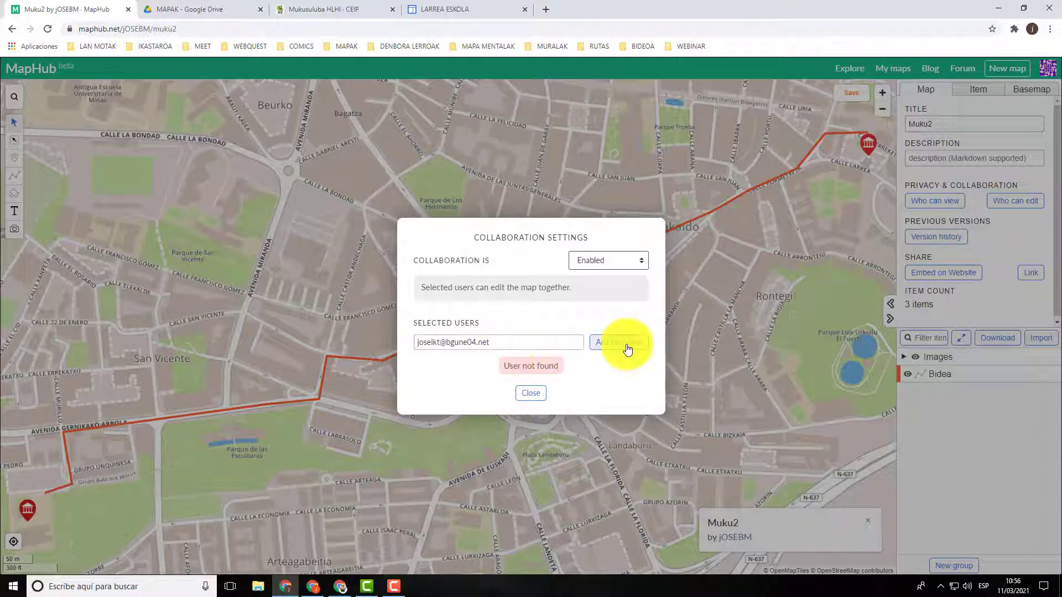
pyautogui.click(530, 394)
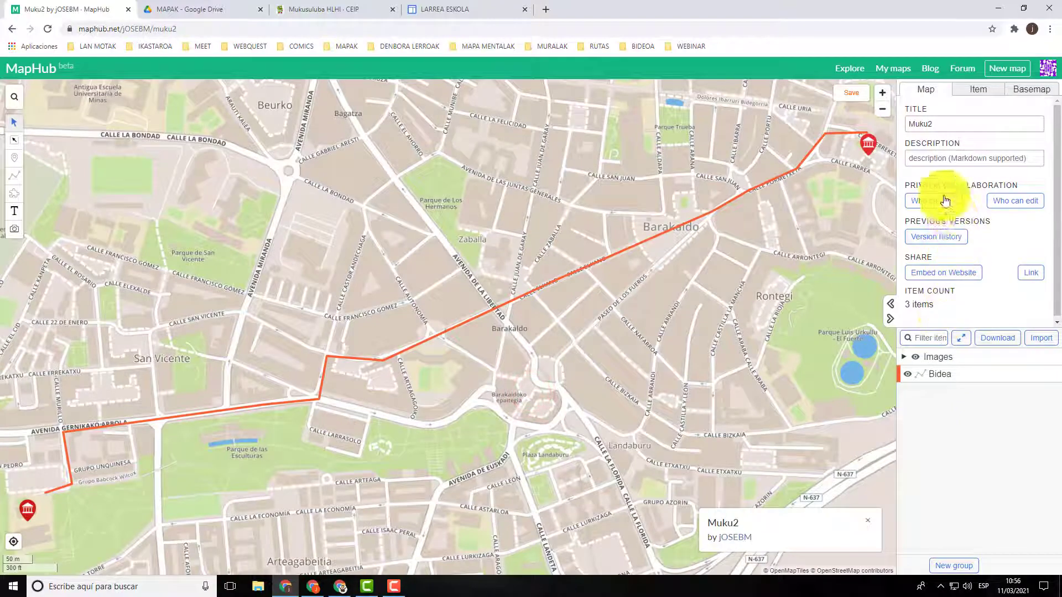
pyautogui.click(858, 99)
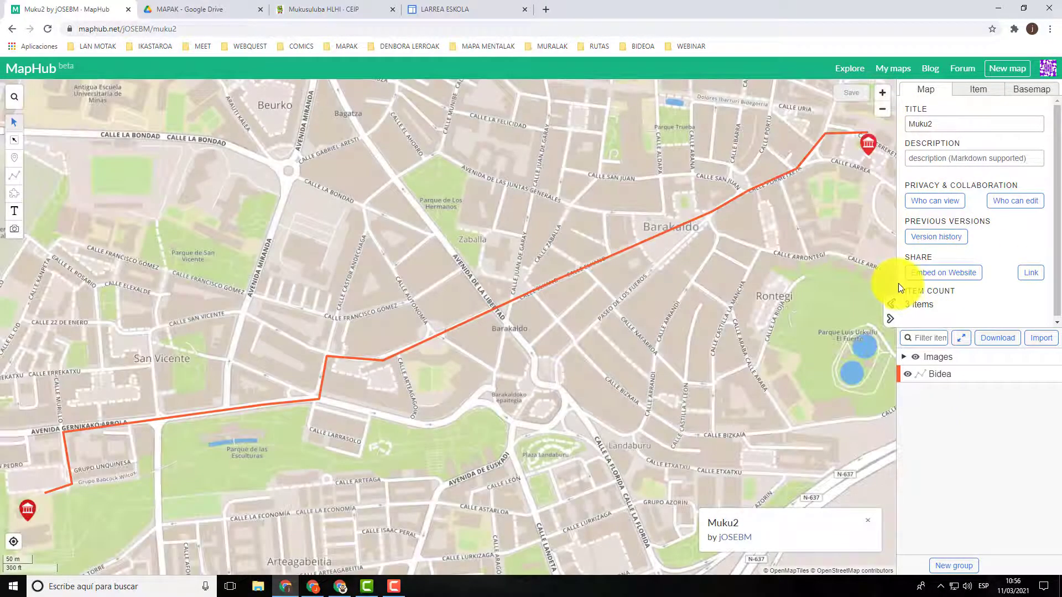
# Step: Review the map's website embed code and preview, and its short name and sharing link
pyautogui.click(943, 274)
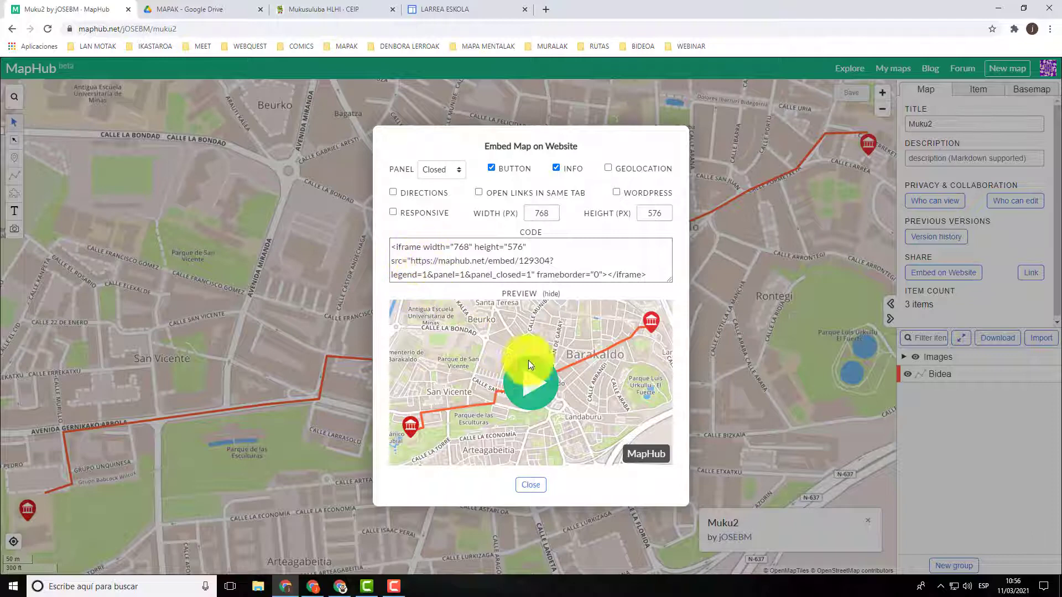
pyautogui.click(530, 486)
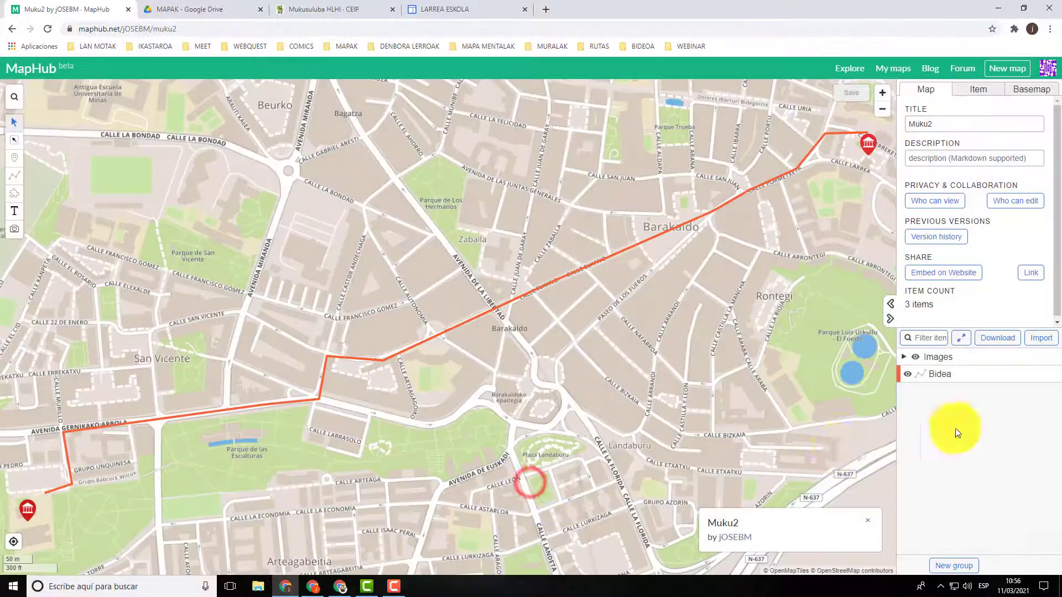
pyautogui.click(1030, 274)
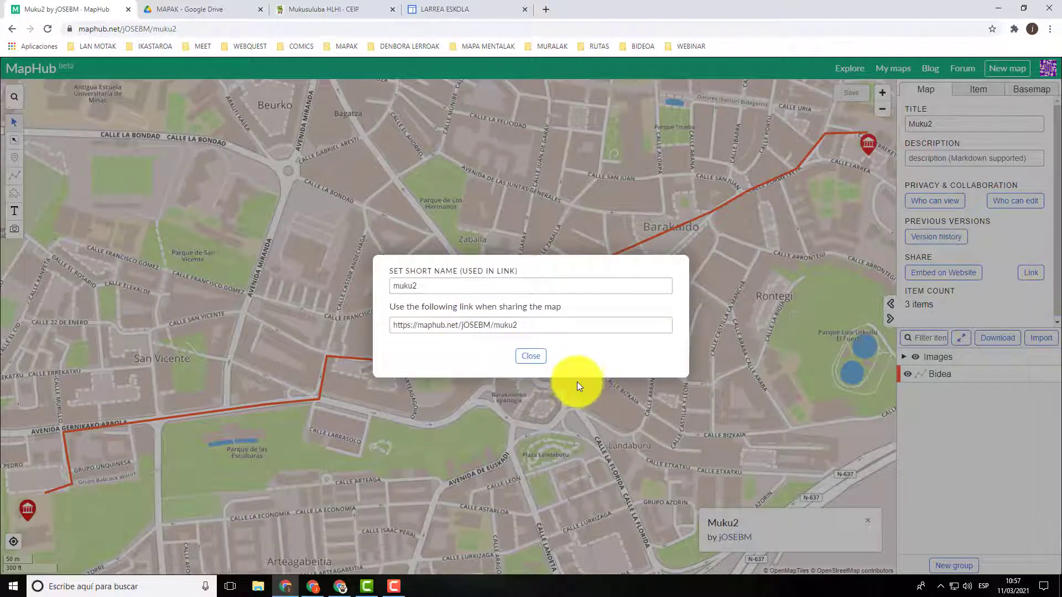
pyautogui.click(532, 356)
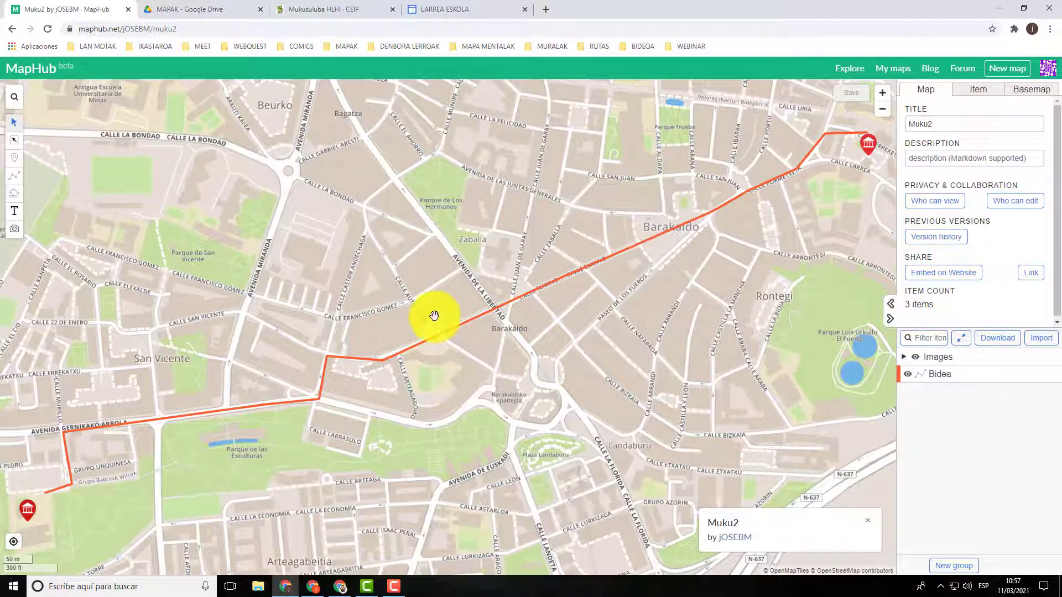
# Step: Place a new marker on the roundabout at the east end of Calle La Bondad, just below Beurko
pyautogui.scroll(-1, 433, 373)
pyautogui.scroll(-2, 433, 373)
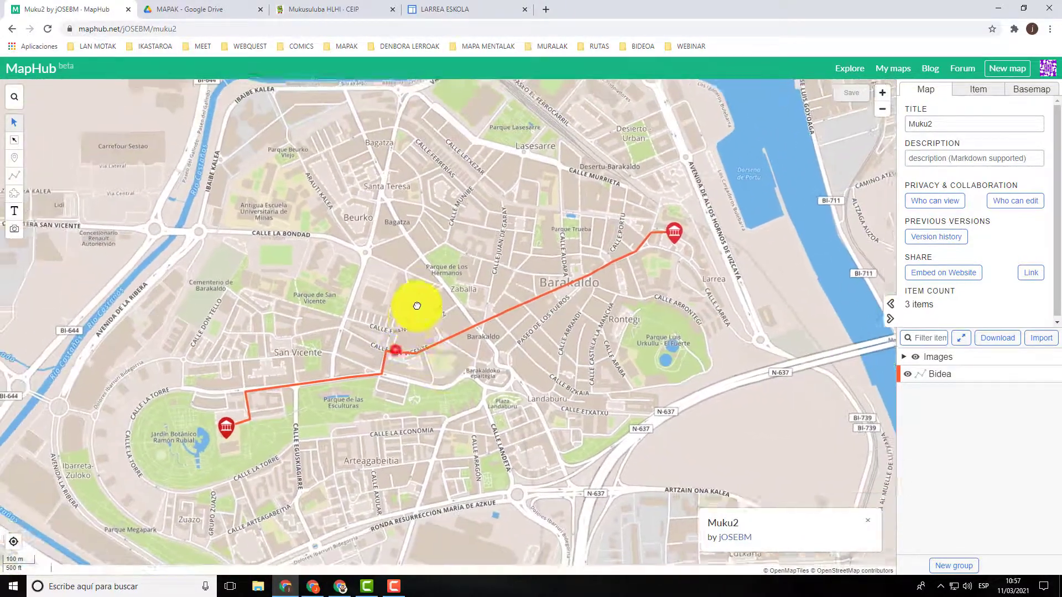
pyautogui.moveTo(417, 306); pyautogui.dragTo(476, 311)
pyautogui.scroll(-1, 469, 273)
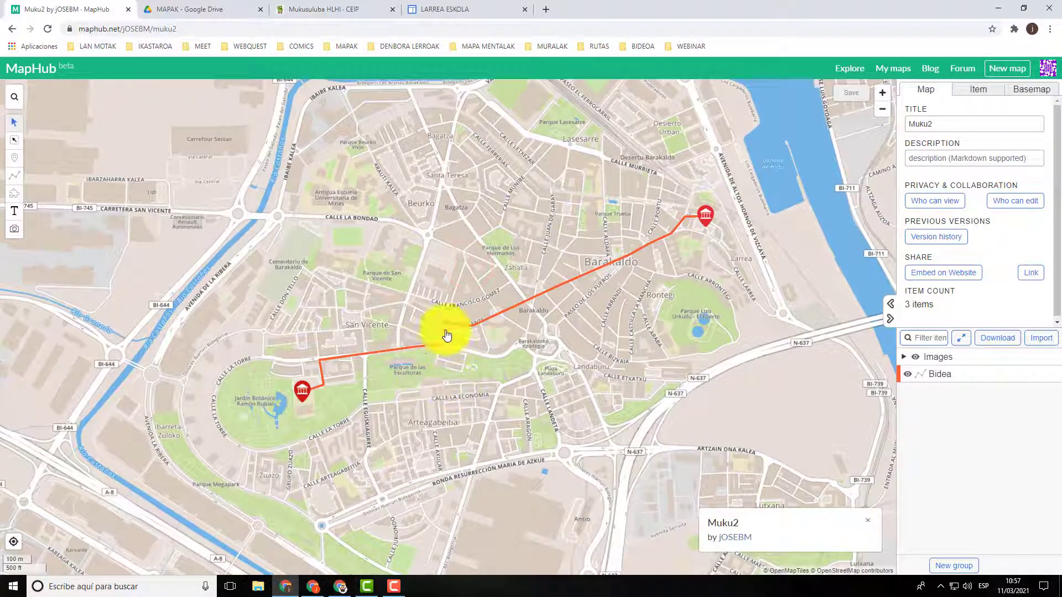
pyautogui.moveTo(360, 310); pyautogui.dragTo(386, 307)
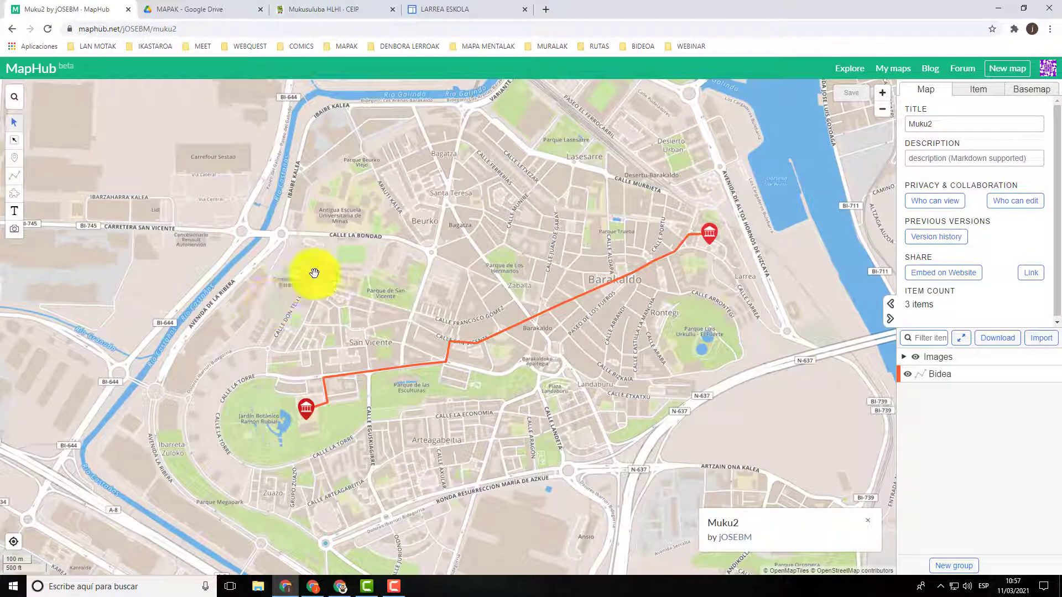
pyautogui.moveTo(369, 280); pyautogui.dragTo(282, 260)
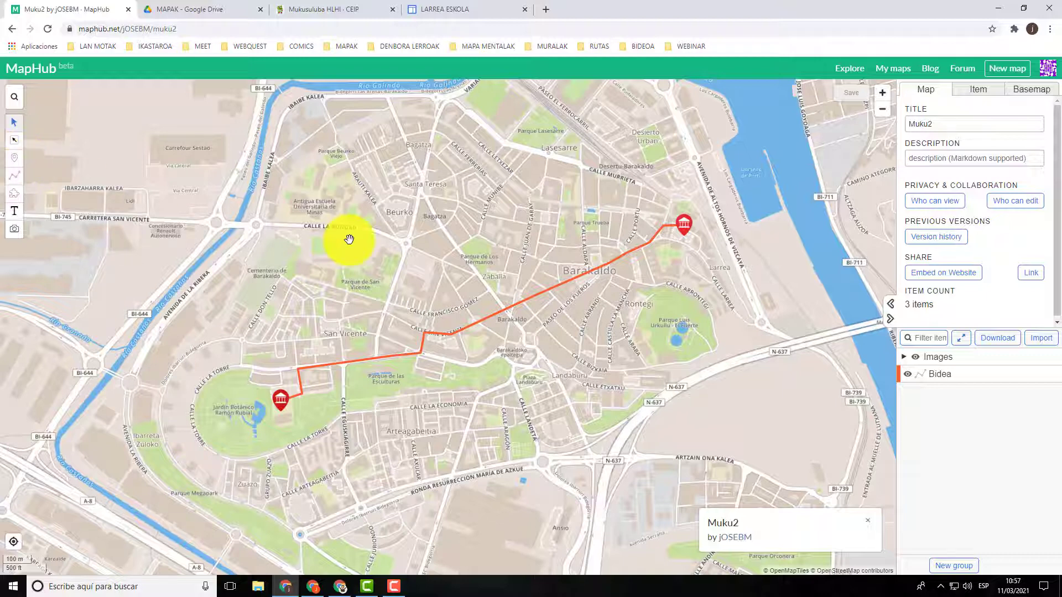
pyautogui.click(407, 254)
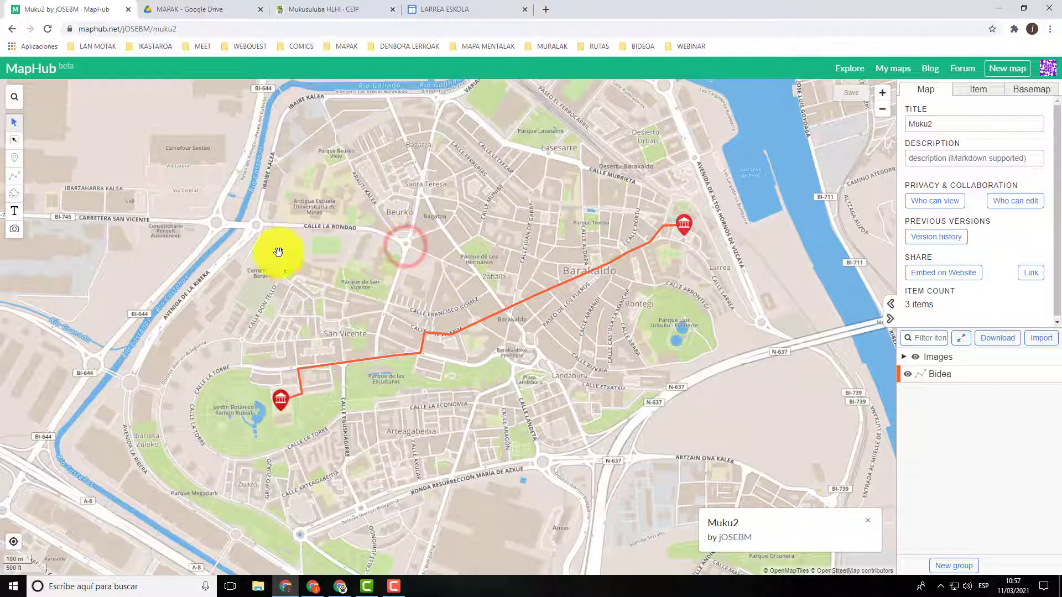
pyautogui.click(9, 161)
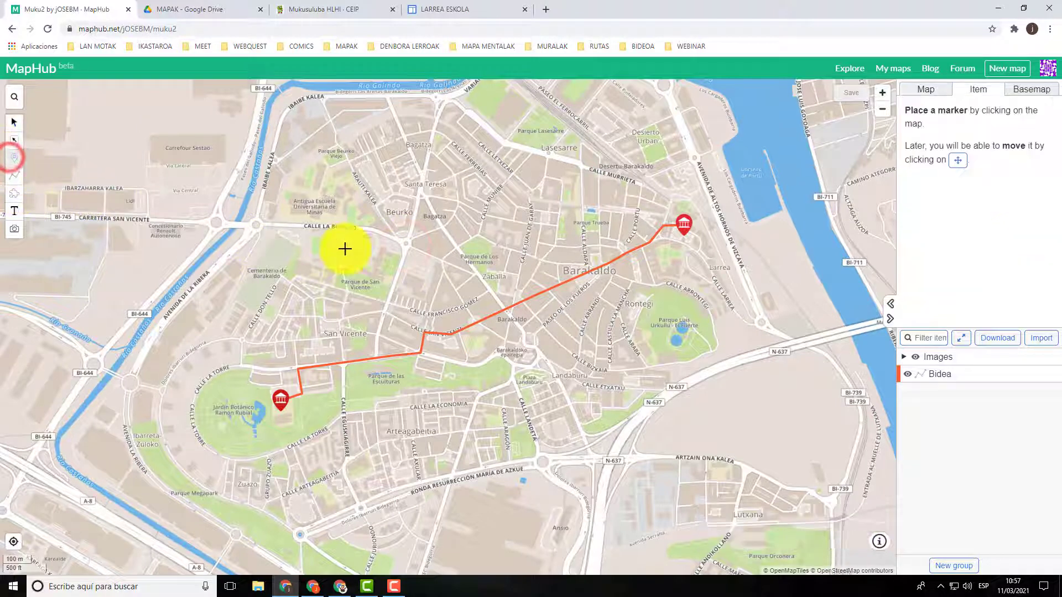
pyautogui.click(410, 242)
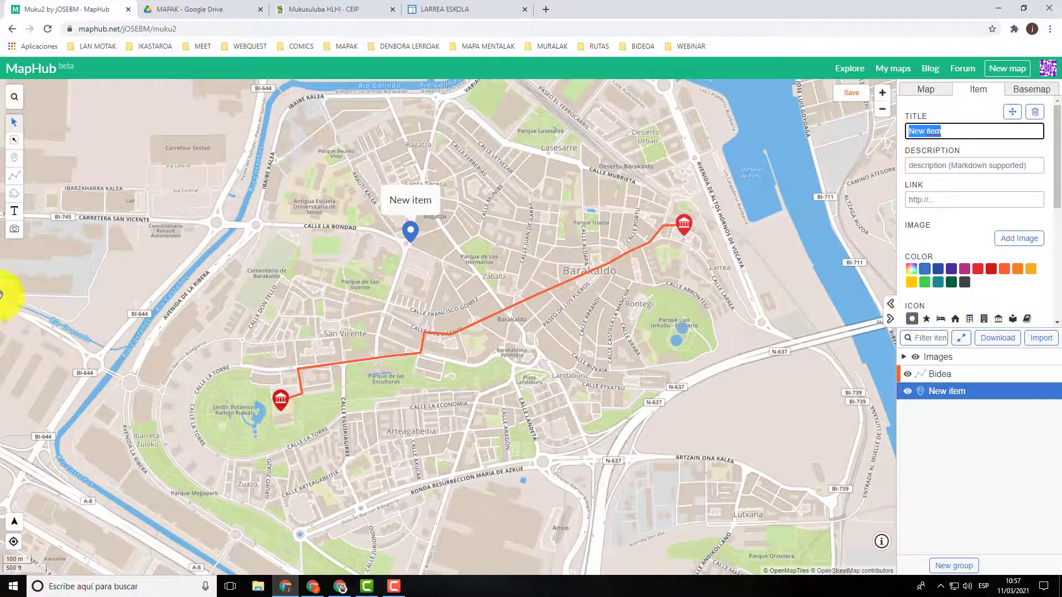
# Step: Draw a four-cornered polygon over Parque de San Vicente and the blocks east of it
pyautogui.click(14, 193)
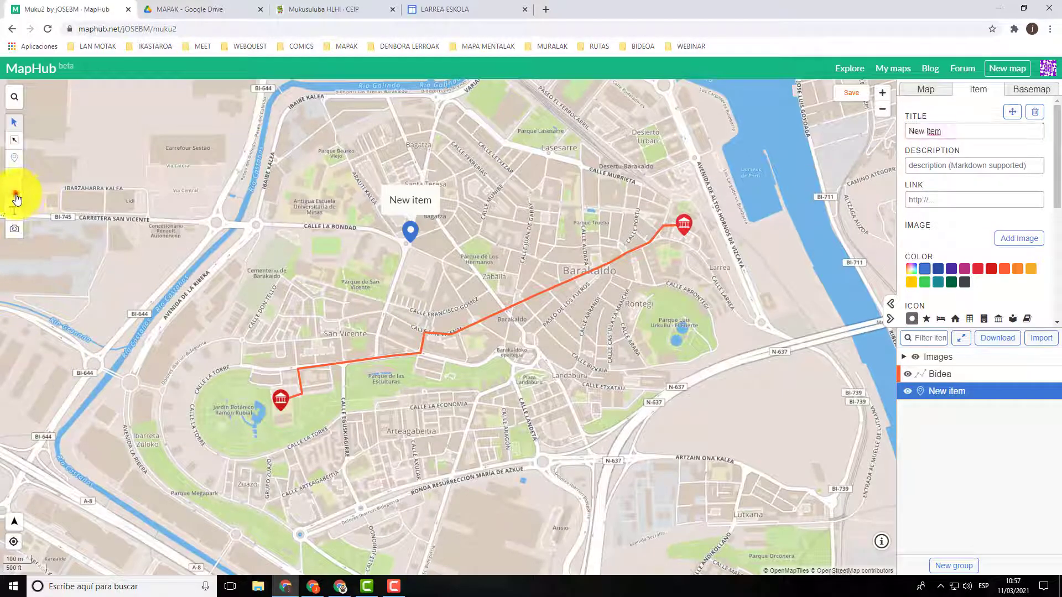
pyautogui.click(337, 274)
pyautogui.click(435, 273)
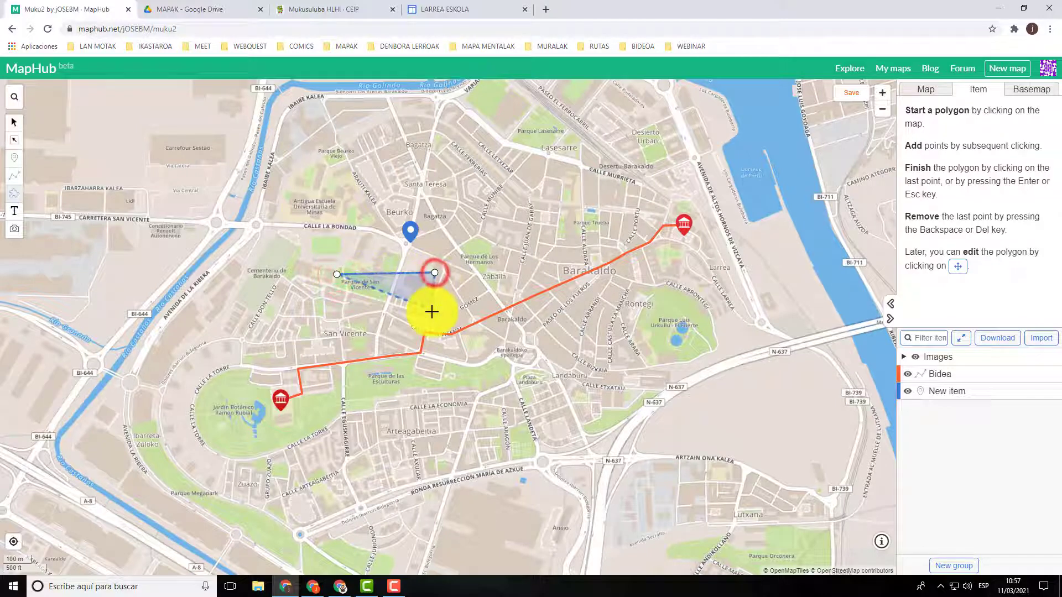
pyautogui.click(432, 312)
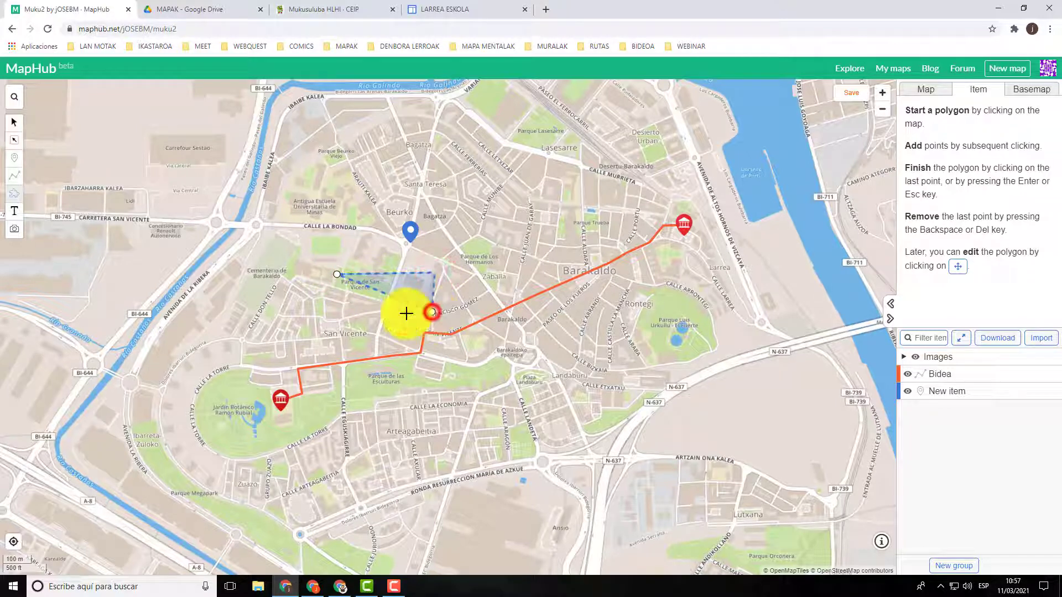
pyautogui.doubleClick(334, 310)
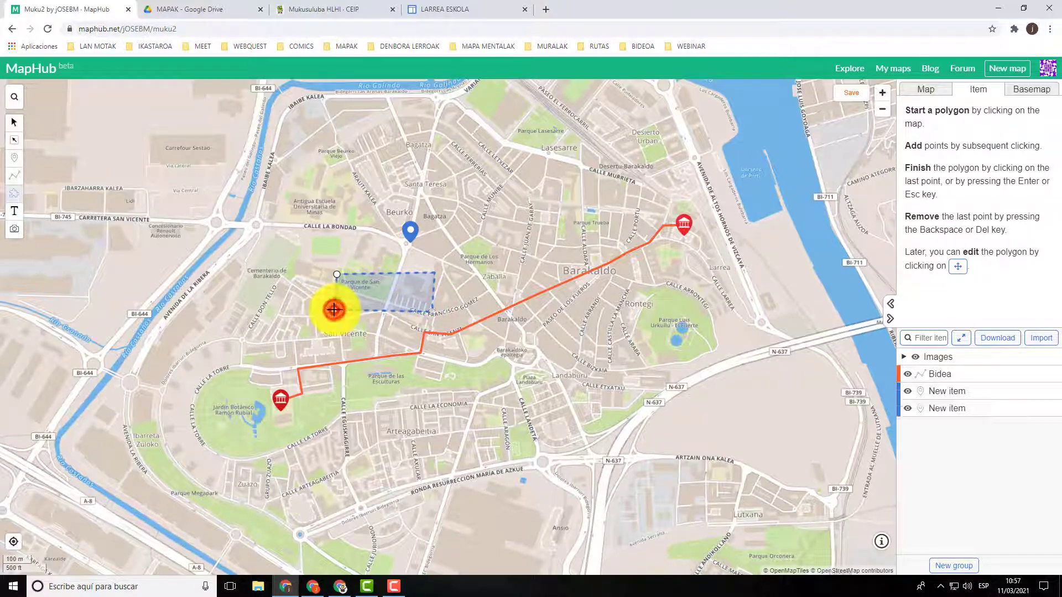
# Step: Add a text label reading "Azalpena" just below the red school marker at Jardín Botánico Ramón Rubial
pyautogui.click(15, 211)
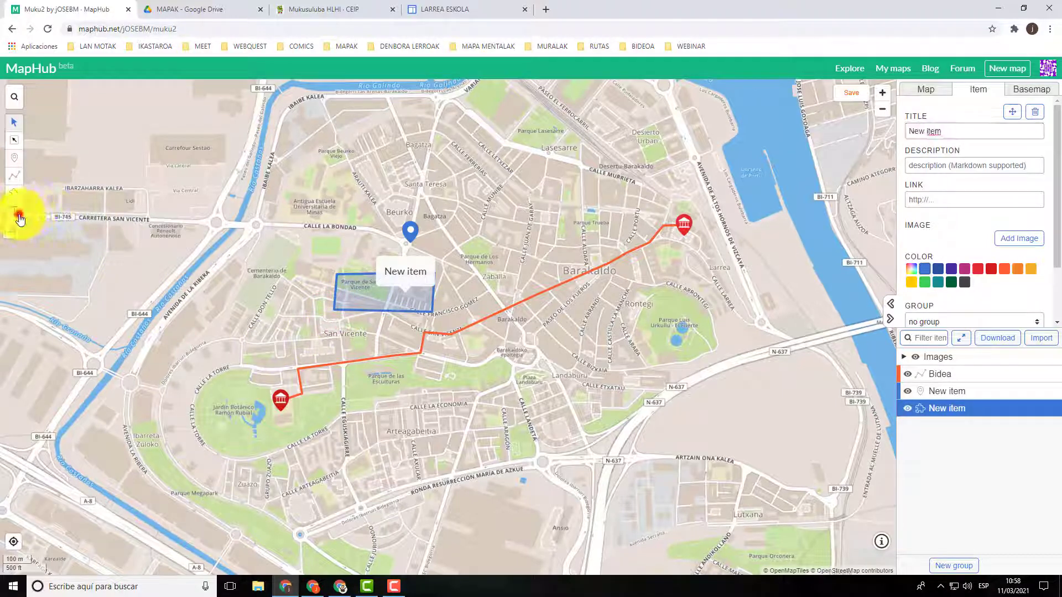
pyautogui.click(261, 422)
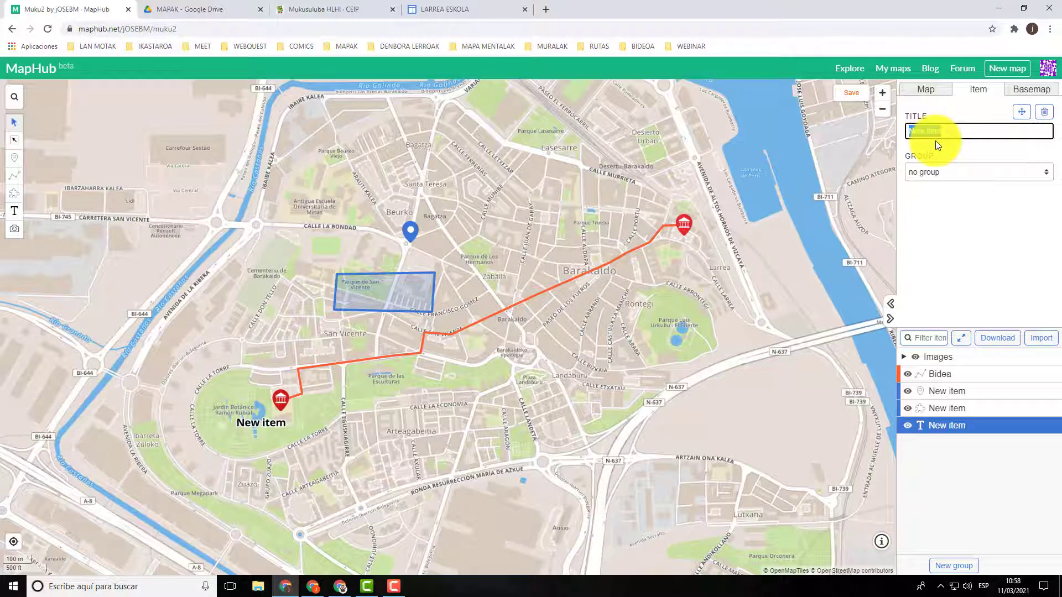
pyautogui.write('Azalpena')
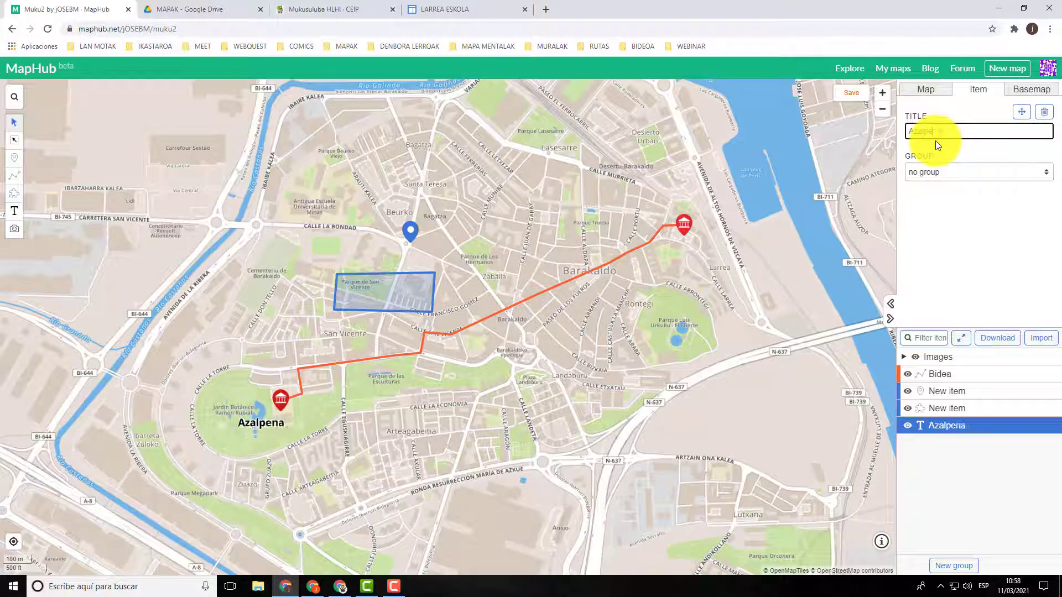
pyautogui.click(803, 276)
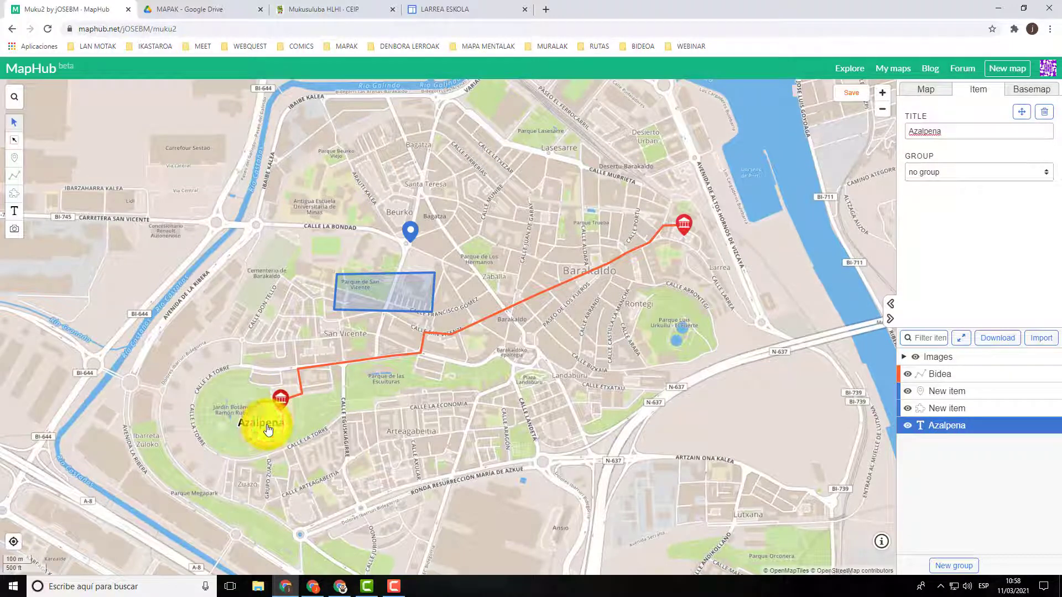
pyautogui.click(14, 121)
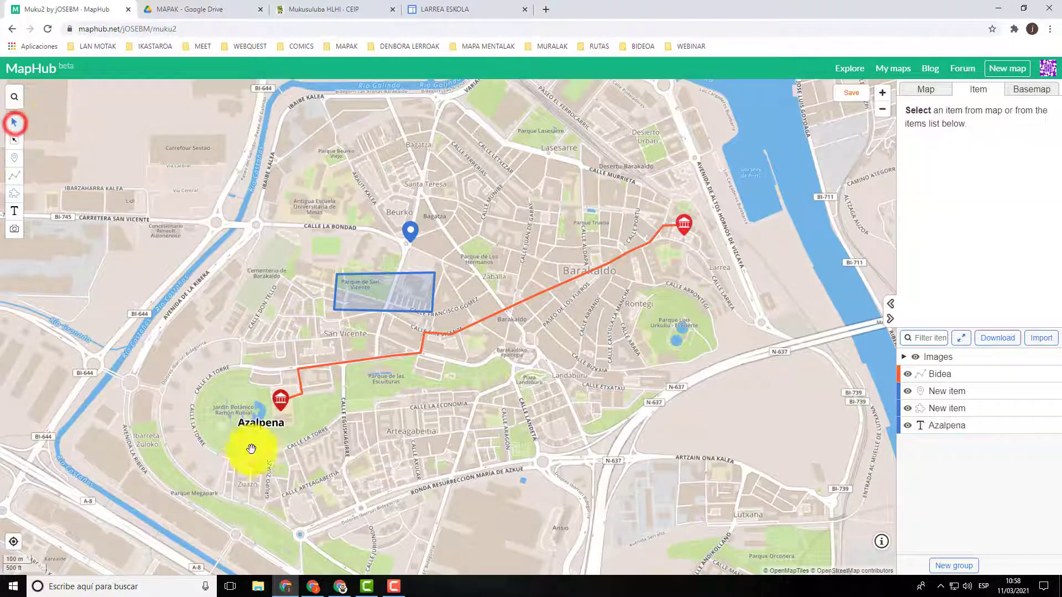
pyautogui.click(260, 431)
pyautogui.moveTo(263, 433); pyautogui.dragTo(256, 434)
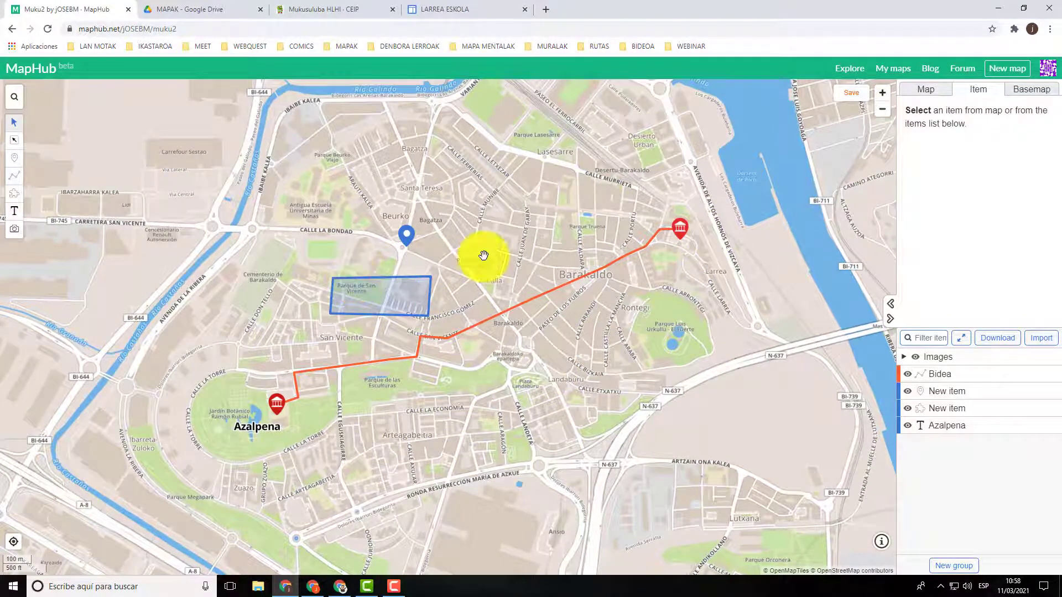
pyautogui.moveTo(483, 253); pyautogui.dragTo(481, 308)
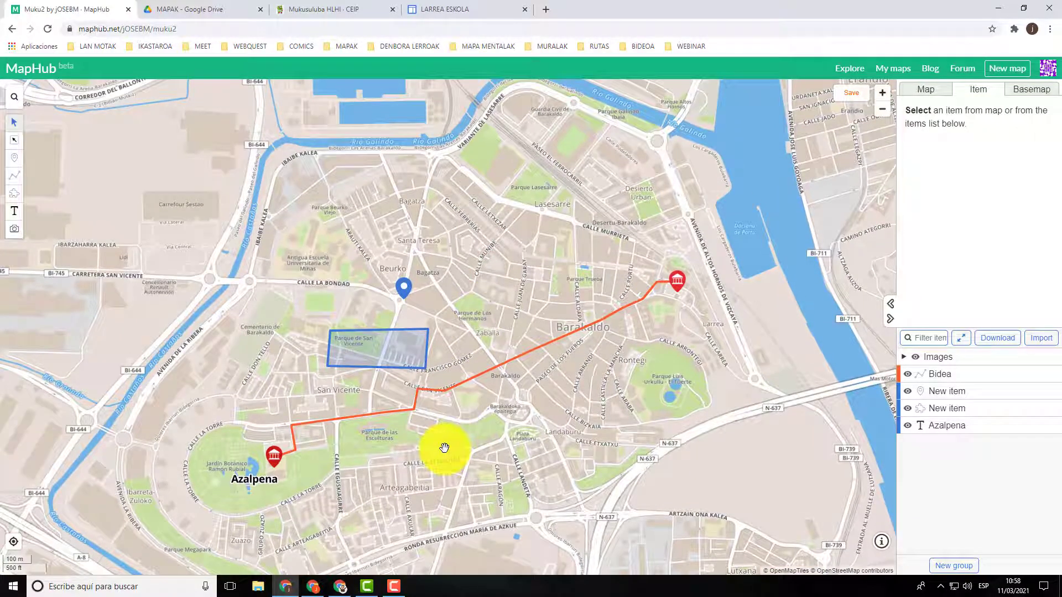
pyautogui.moveTo(477, 309); pyautogui.dragTo(482, 311)
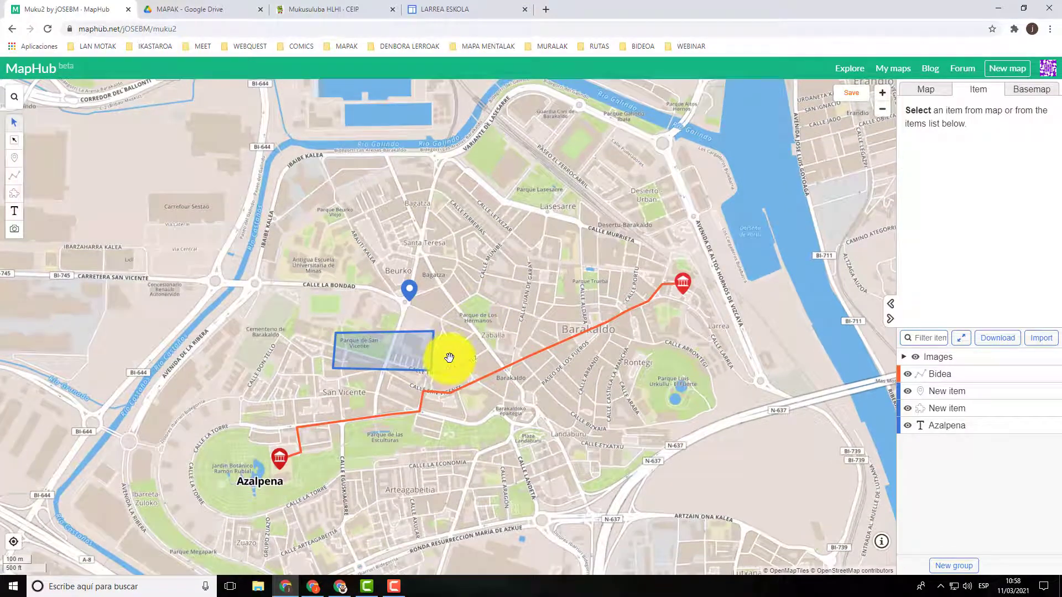